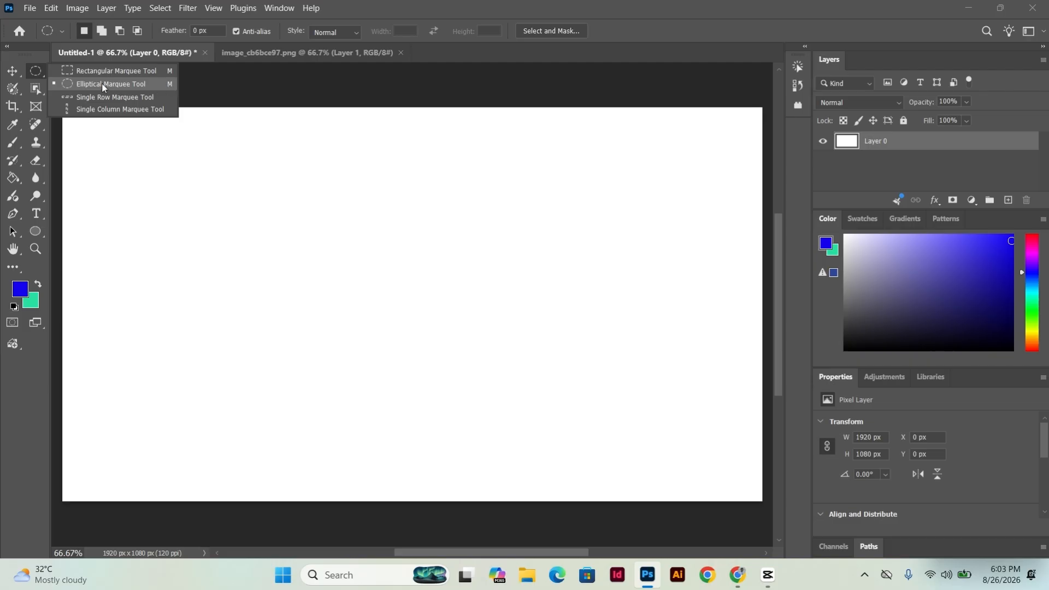
# Step: Draw several freeform elliptical selections on the white canvas with the Elliptical Marquee tool, and clear the last one
pyautogui.click(13, 72)
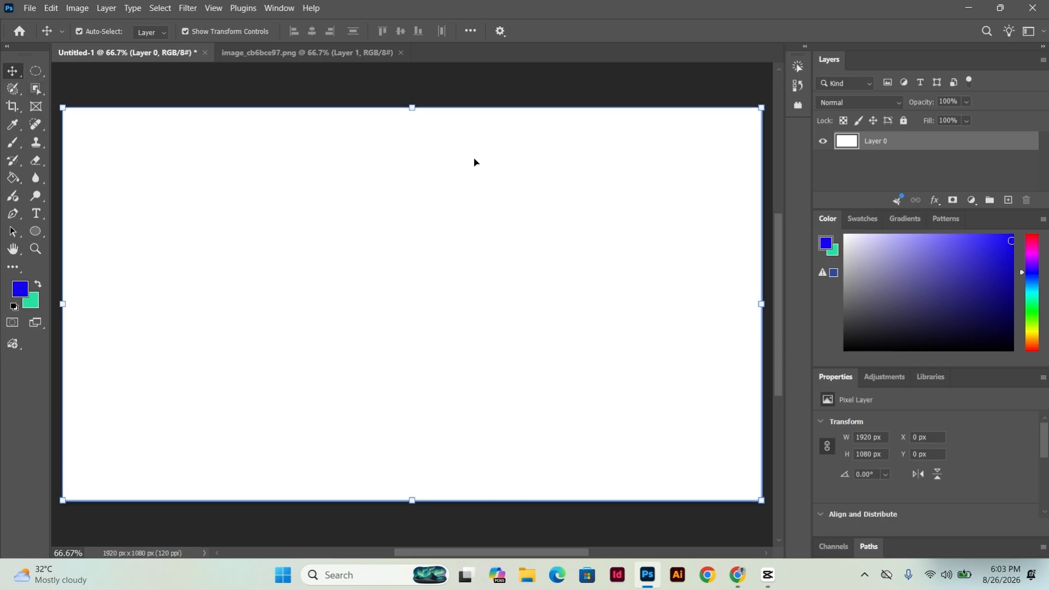
pyautogui.click(327, 87)
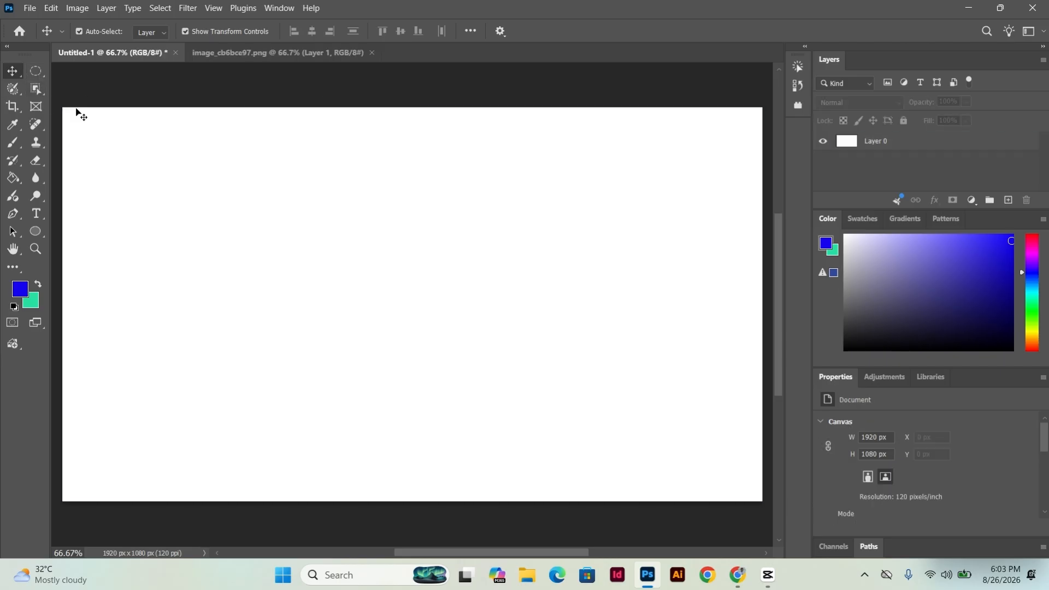
pyautogui.click(36, 72)
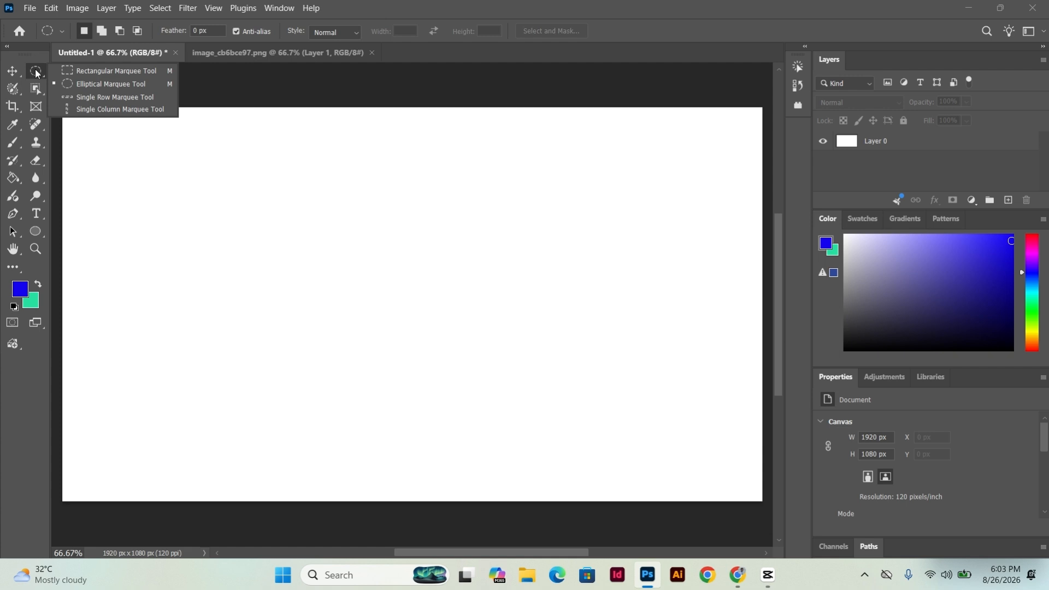
pyautogui.click(106, 86)
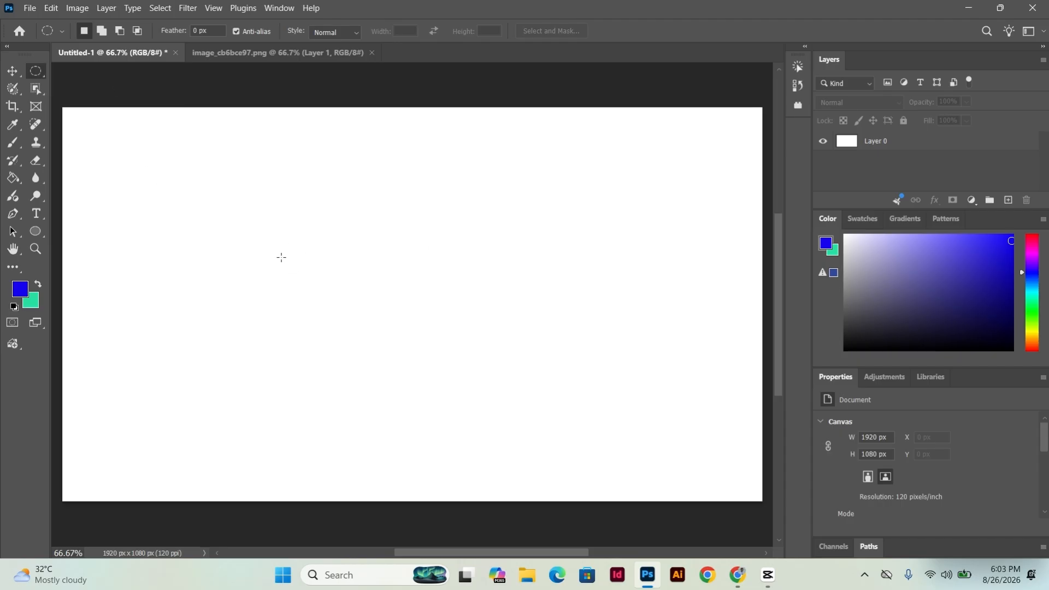
pyautogui.moveTo(205, 188); pyautogui.dragTo(458, 375)
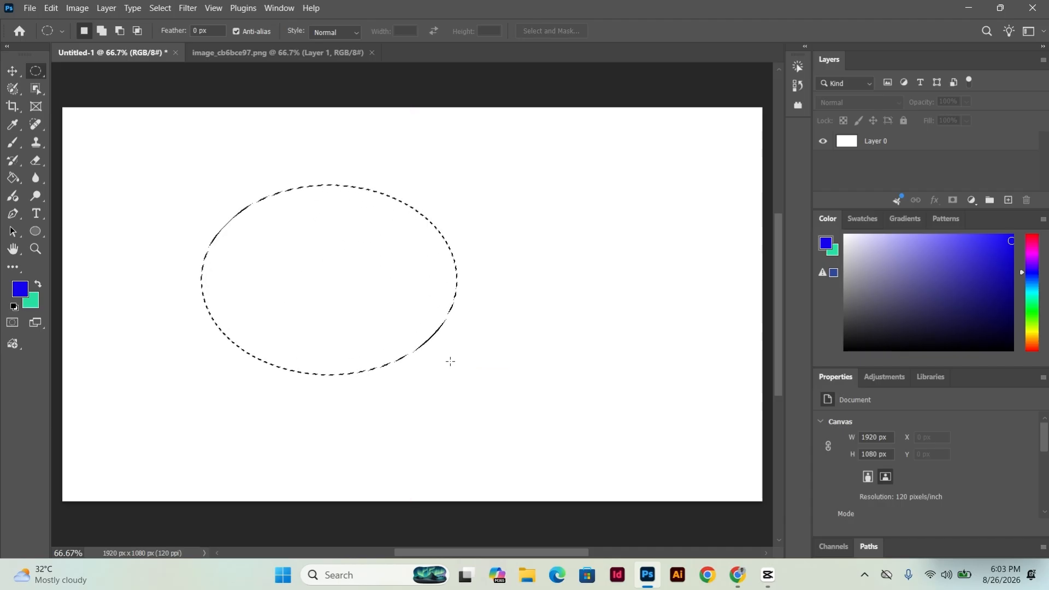
pyautogui.moveTo(167, 157); pyautogui.dragTo(414, 325)
pyautogui.moveTo(166, 160); pyautogui.dragTo(479, 322)
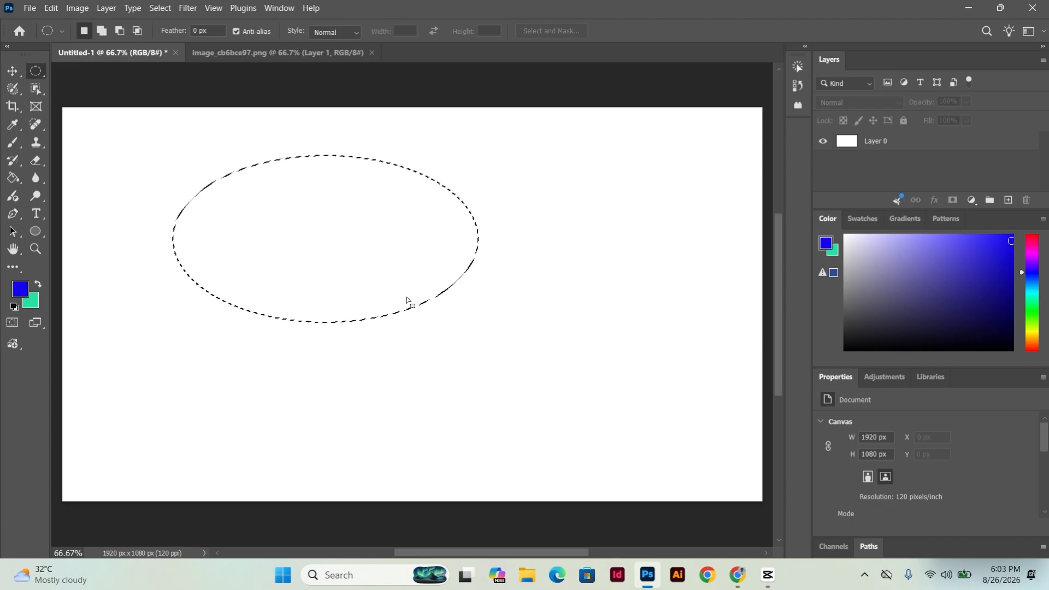
pyautogui.moveTo(211, 148); pyautogui.dragTo(444, 315)
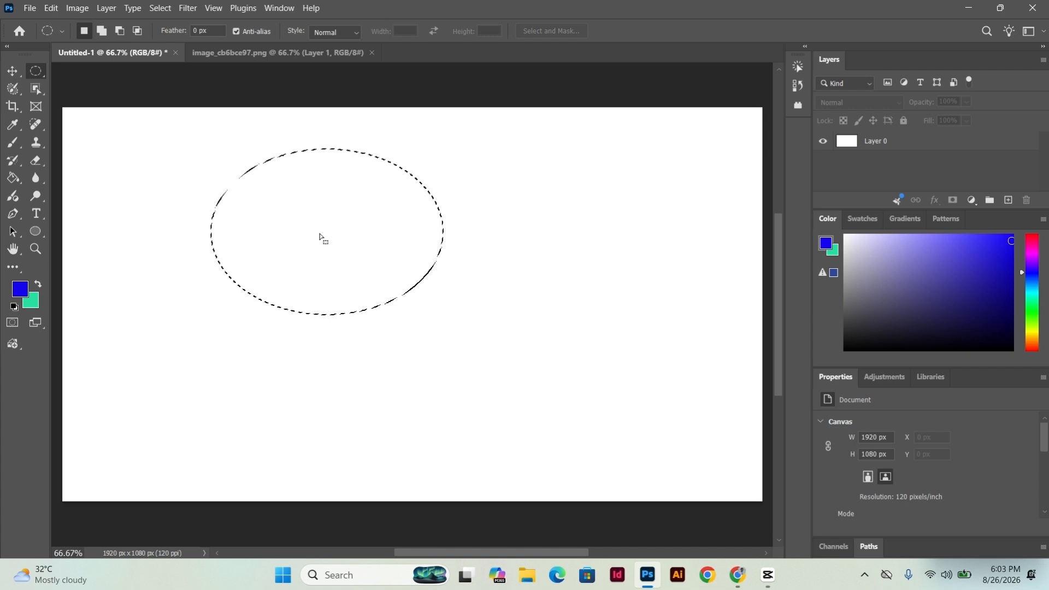
pyautogui.click(260, 191)
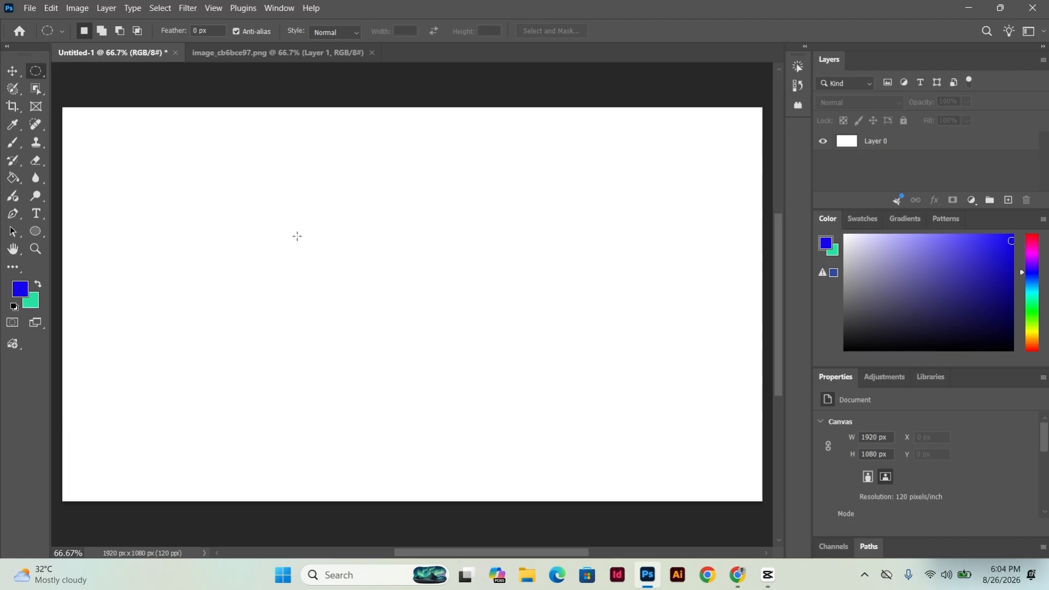
# Step: Draw evenly proportioned circular selections on the canvas, and deselect
pyautogui.moveTo(268, 219); pyautogui.dragTo(403, 352)
pyautogui.click(270, 229)
pyautogui.moveTo(244, 207); pyautogui.dragTo(396, 367)
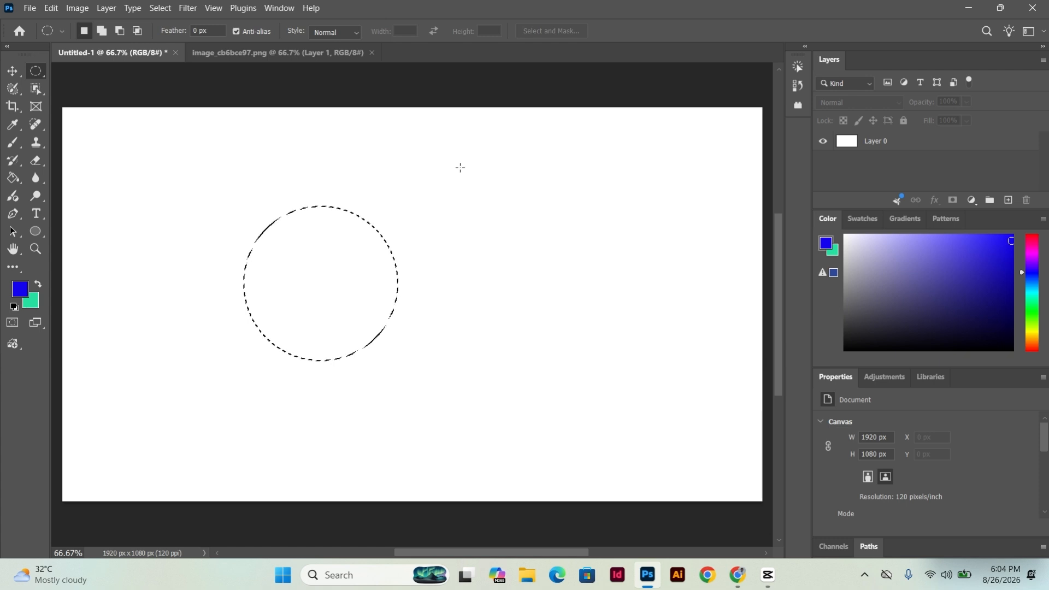
pyautogui.moveTo(457, 159); pyautogui.dragTo(572, 270)
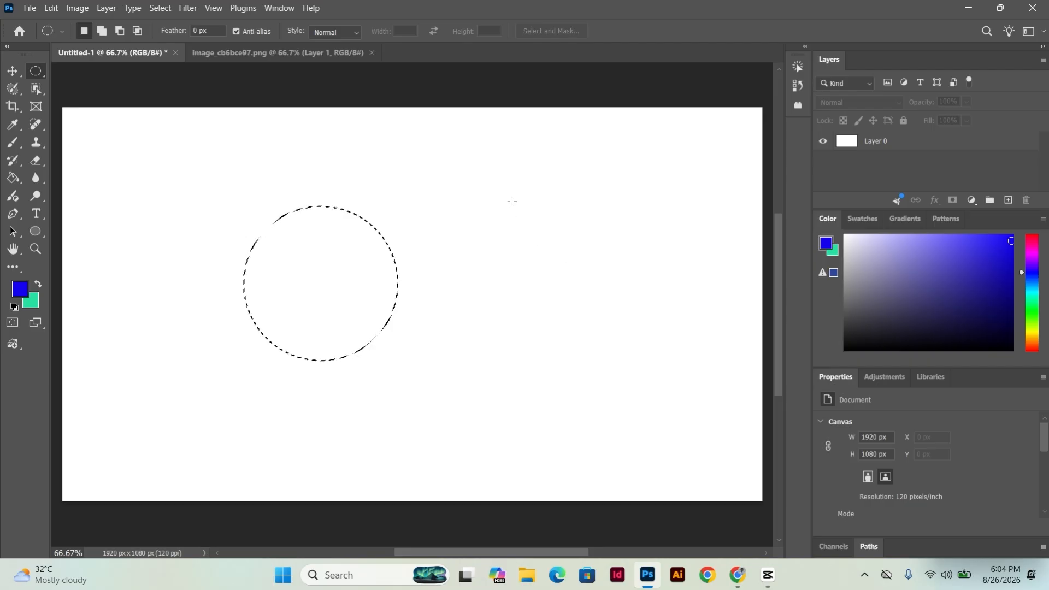
pyautogui.hotkey('ctrl', 'd')
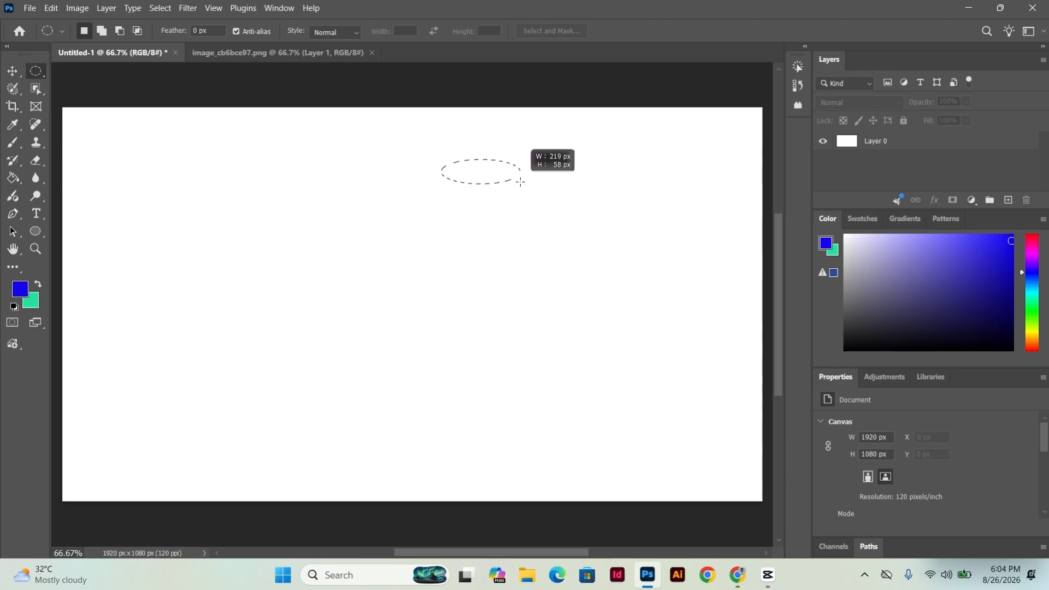
# Step: Fill a thin elliptical selection about 1505 by 76 px with green on its own layer, and delete that layer
pyautogui.moveTo(530, 161); pyautogui.dragTo(206, 186)
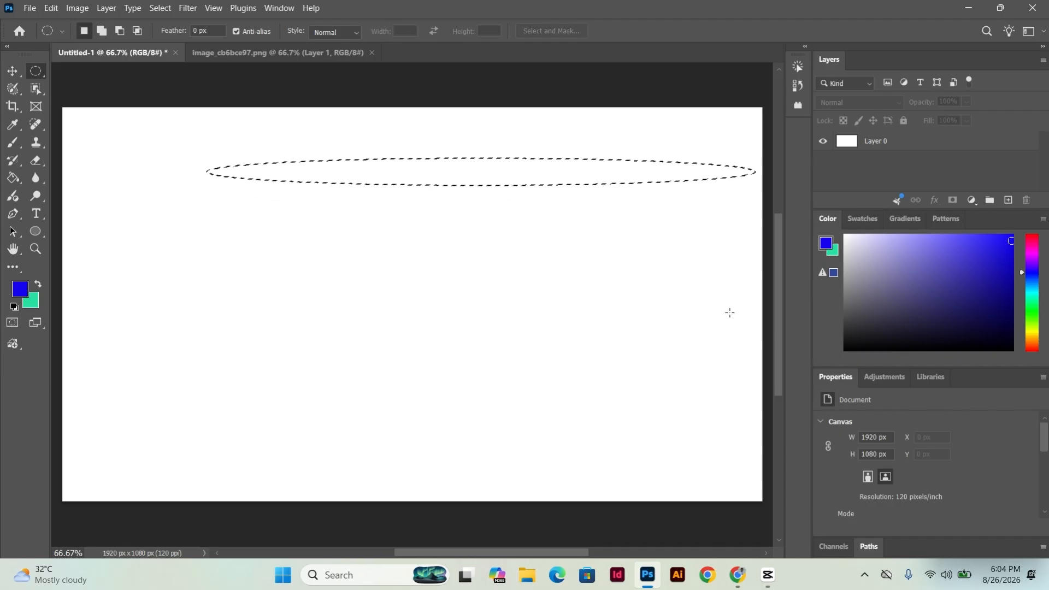
pyautogui.hotkey('ctrl', 'j')
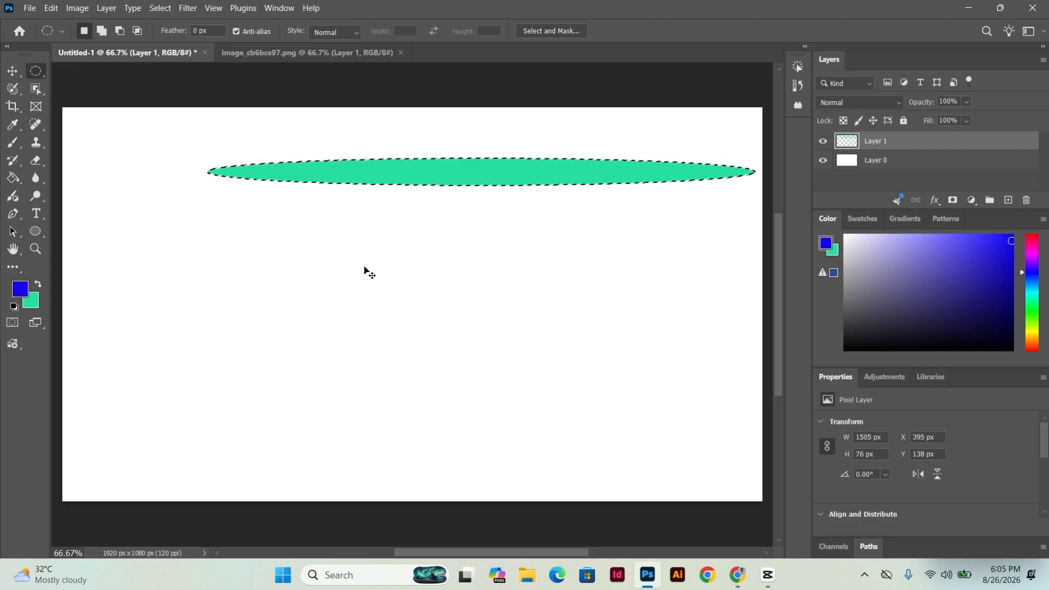
pyautogui.hotkey('ctrl', 'd')
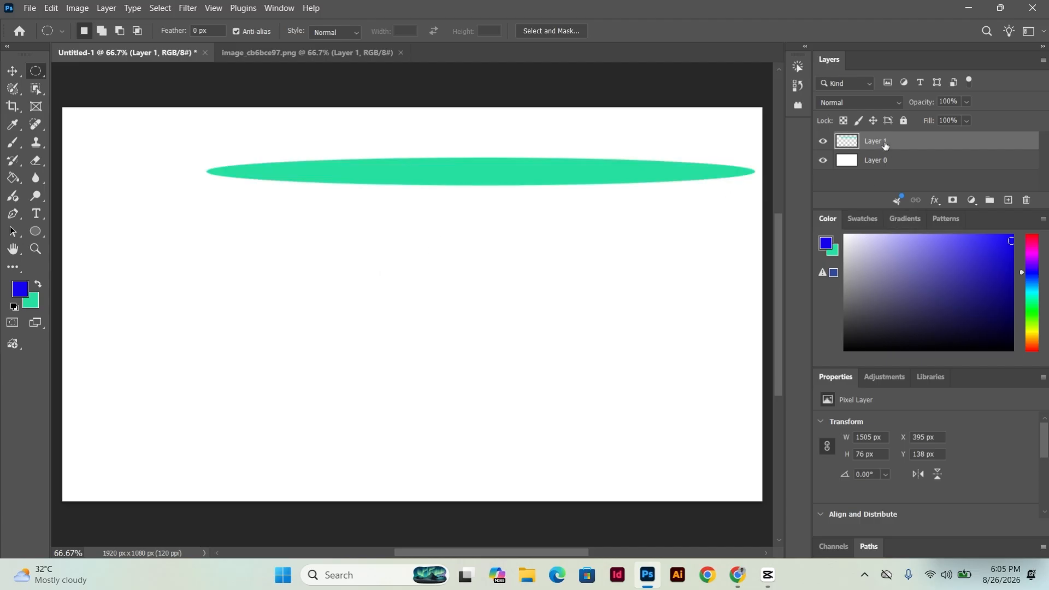
pyautogui.press('Delete')
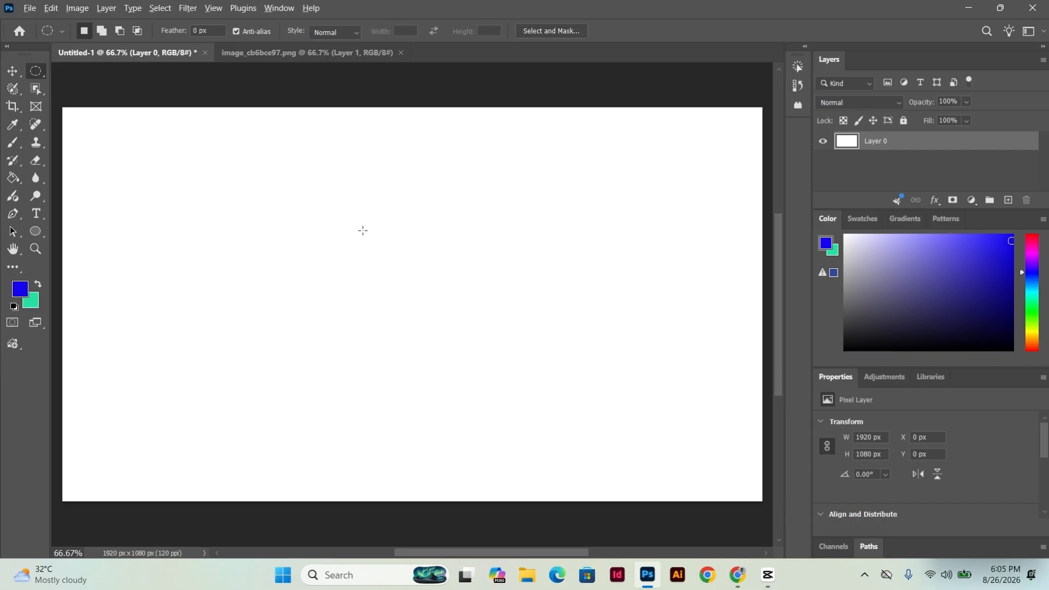
# Step: Draw a circular selection about 423 px across and try to intersect it with a separate ellipse about 505 by 441 px
pyautogui.moveTo(273, 213); pyautogui.dragTo(352, 319)
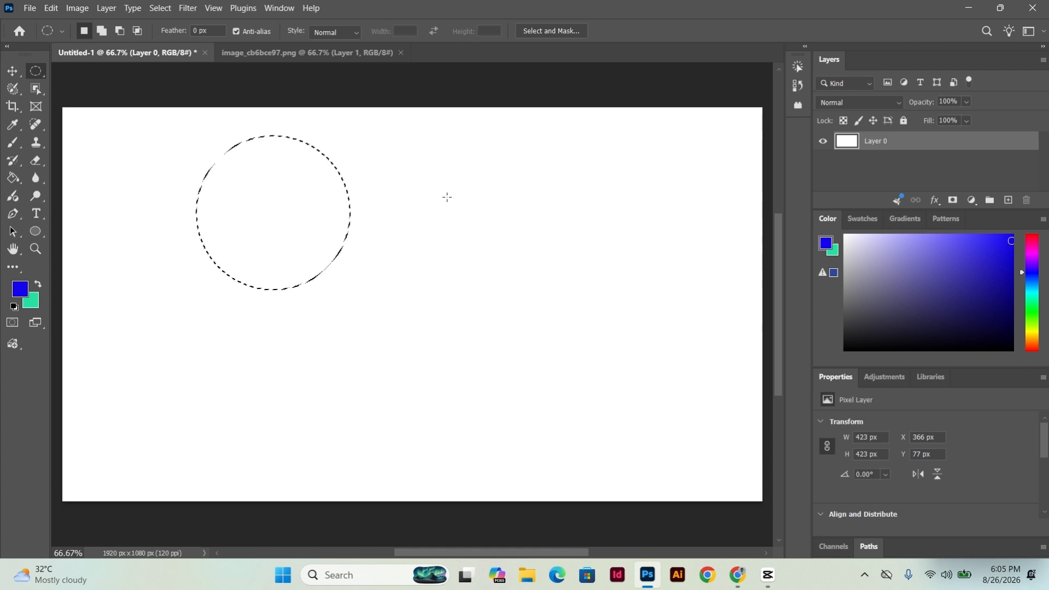
pyautogui.moveTo(440, 195); pyautogui.dragTo(627, 358)
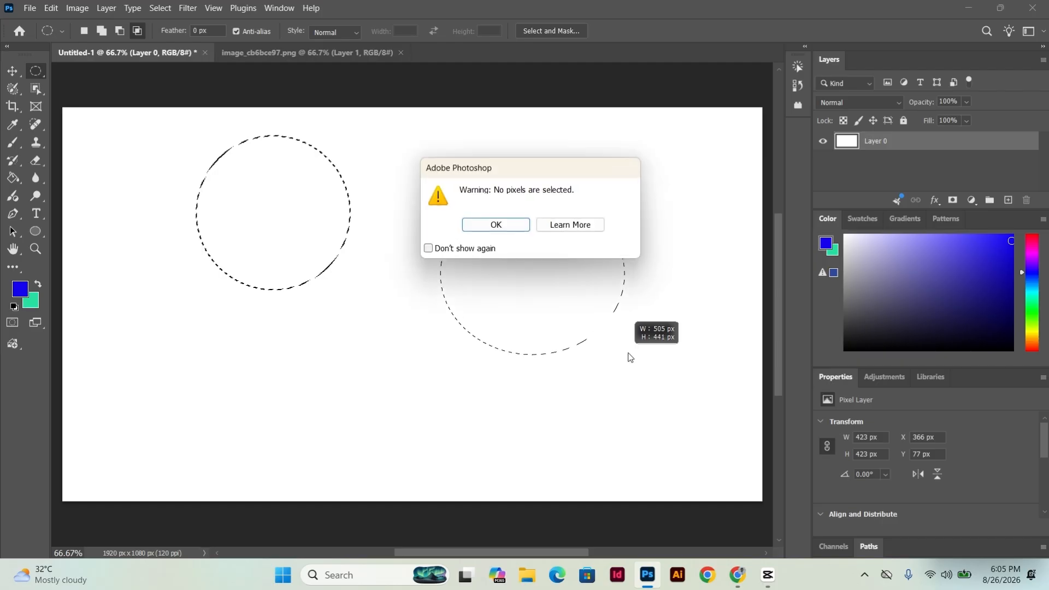
pyautogui.click(515, 225)
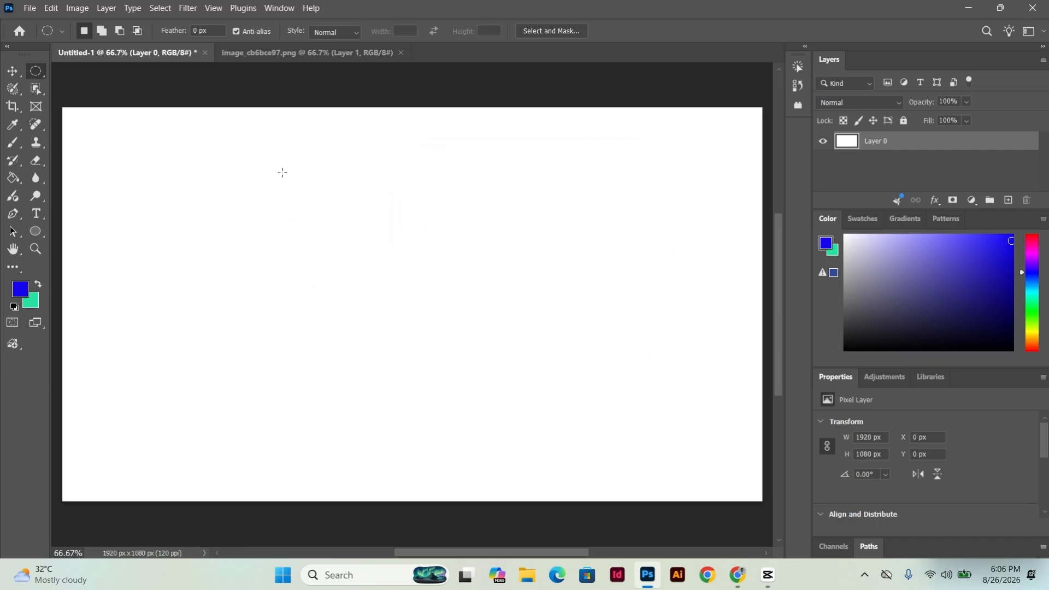
# Step: Fill a circular selection about 318 px across with the blue foreground color on a new layer, and move it to the canvas's right side
pyautogui.moveTo(282, 172); pyautogui.dragTo(339, 232)
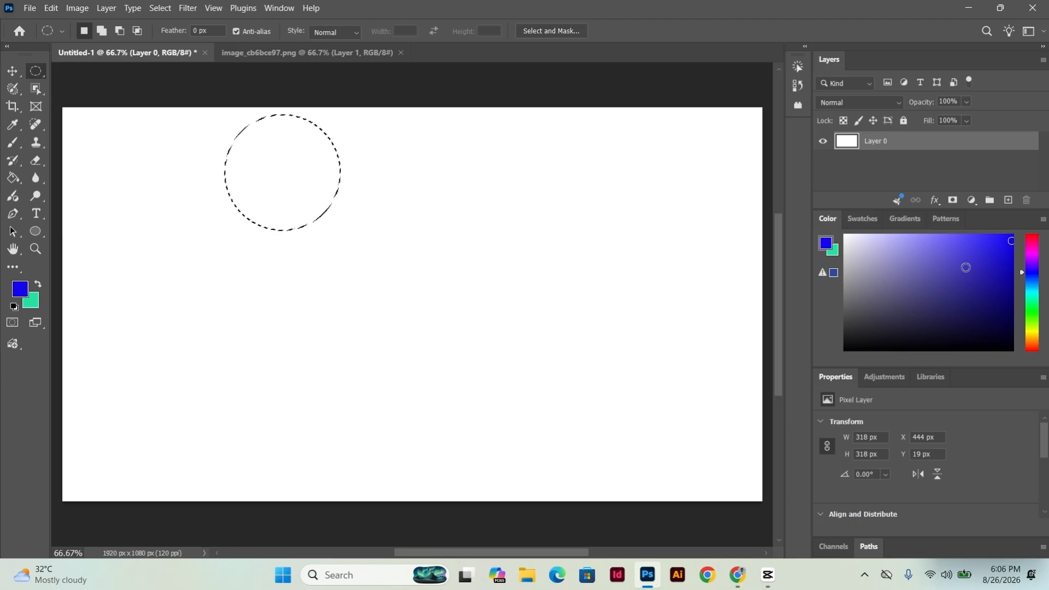
pyautogui.click(1009, 200)
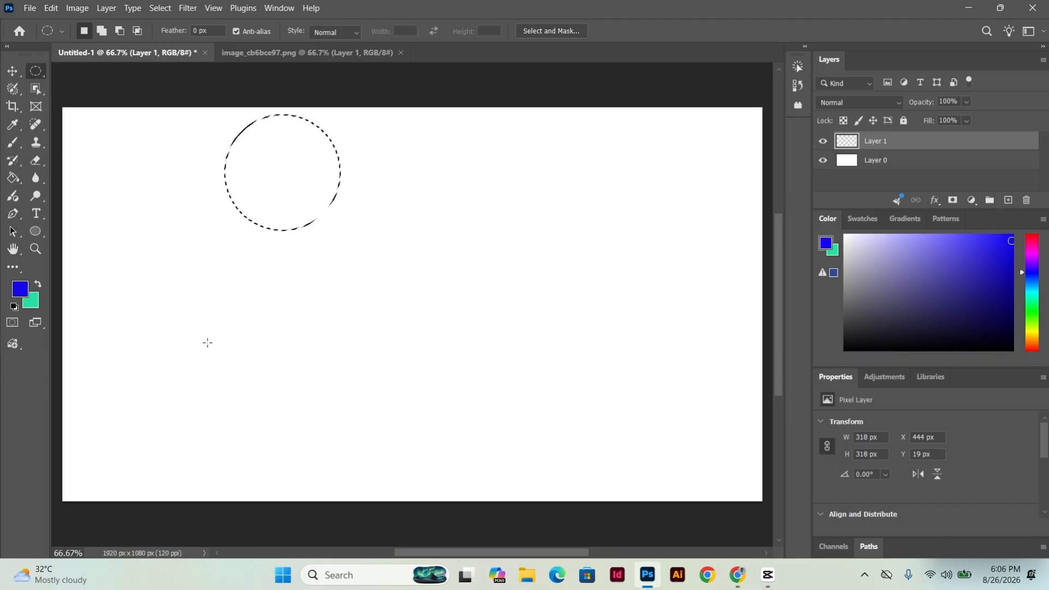
pyautogui.press('alt')
pyautogui.hotkey('alt', 'BackSpace')
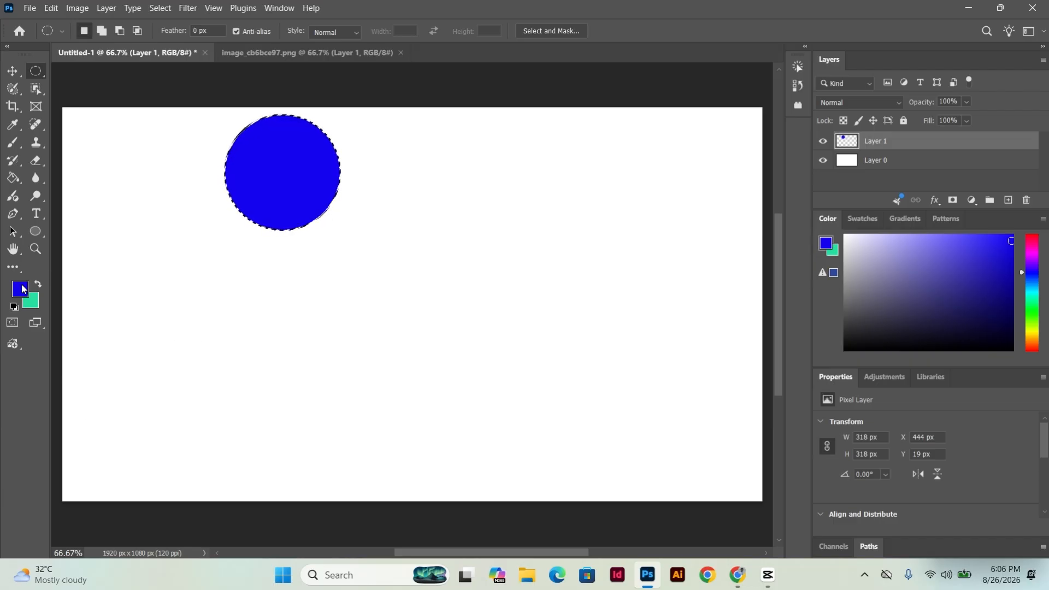
pyautogui.click(14, 71)
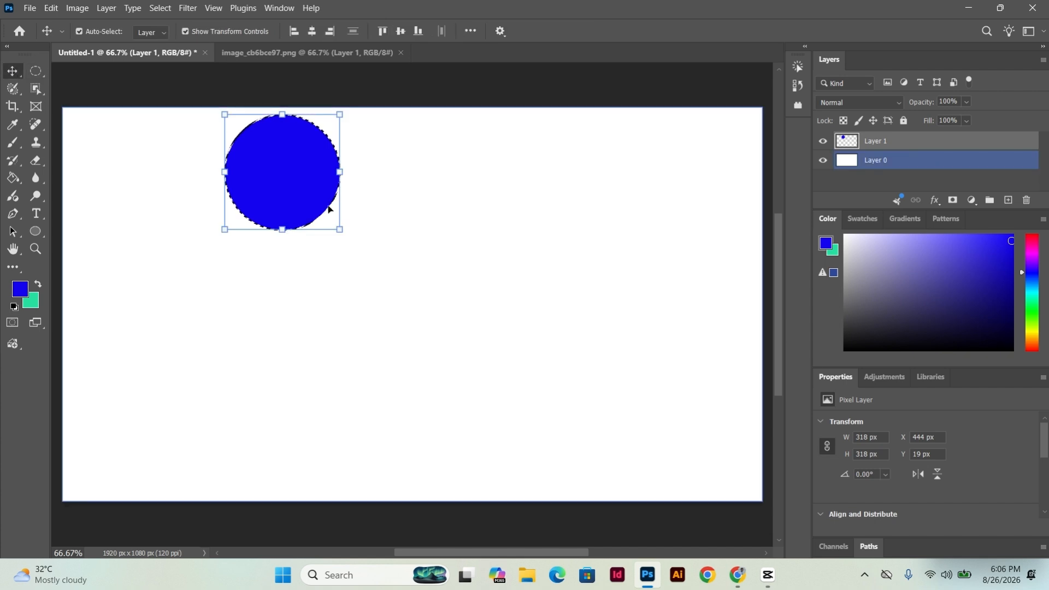
pyautogui.moveTo(274, 170); pyautogui.dragTo(654, 250)
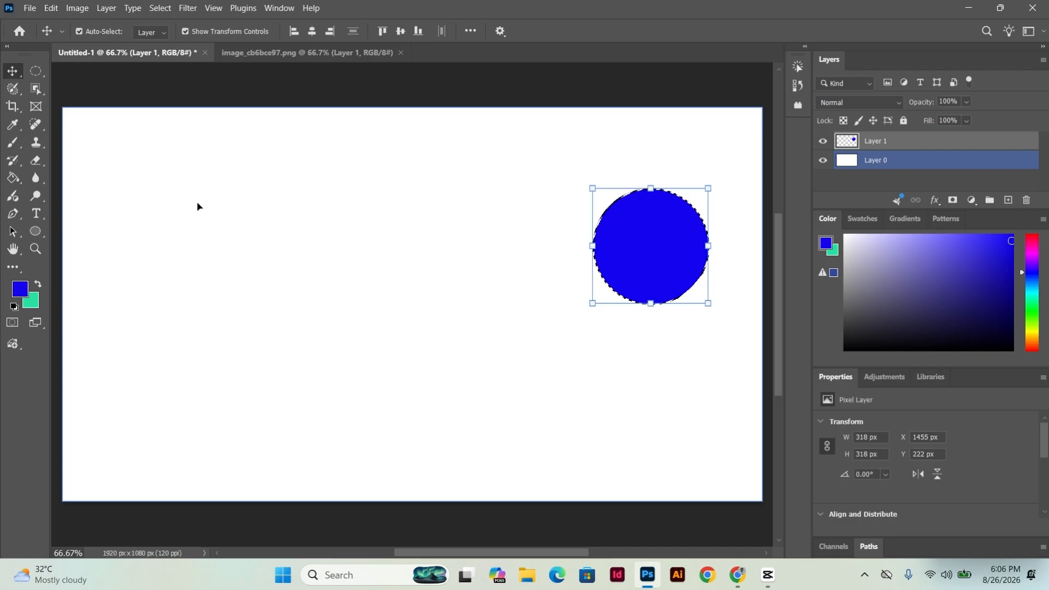
# Step: Draw a series of elliptical selections on the empty area beside the blue circle, each replacing the previous one
pyautogui.click(30, 71)
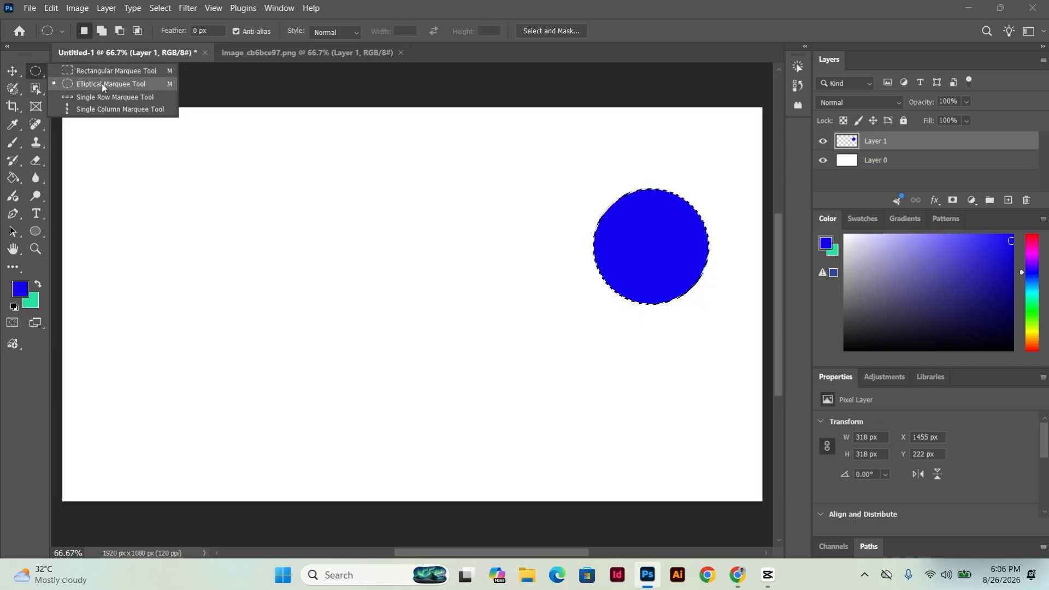
pyautogui.click(40, 68)
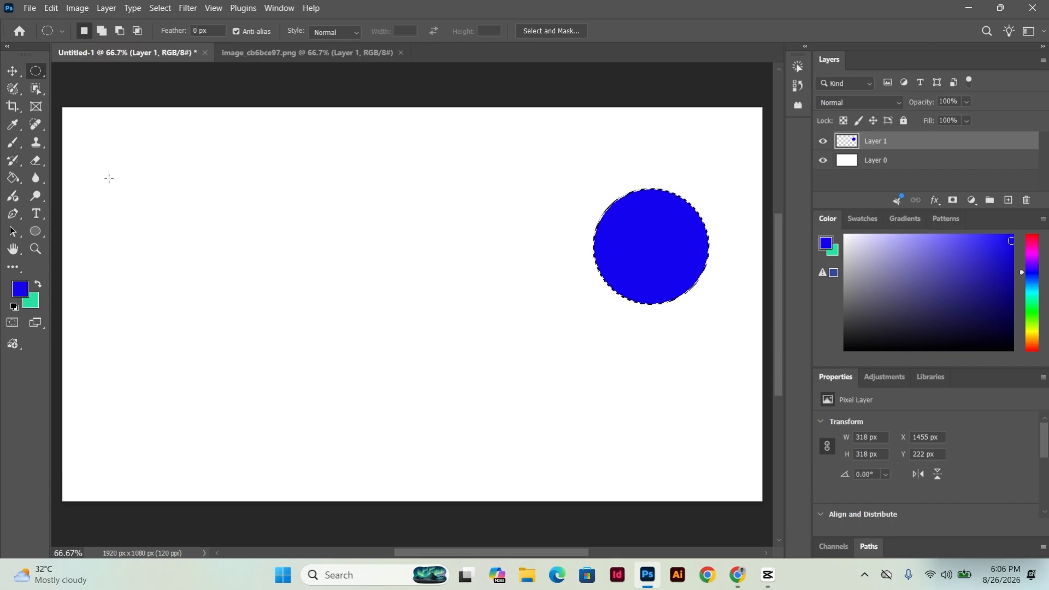
pyautogui.moveTo(107, 179); pyautogui.dragTo(229, 311)
pyautogui.moveTo(256, 197); pyautogui.dragTo(377, 370)
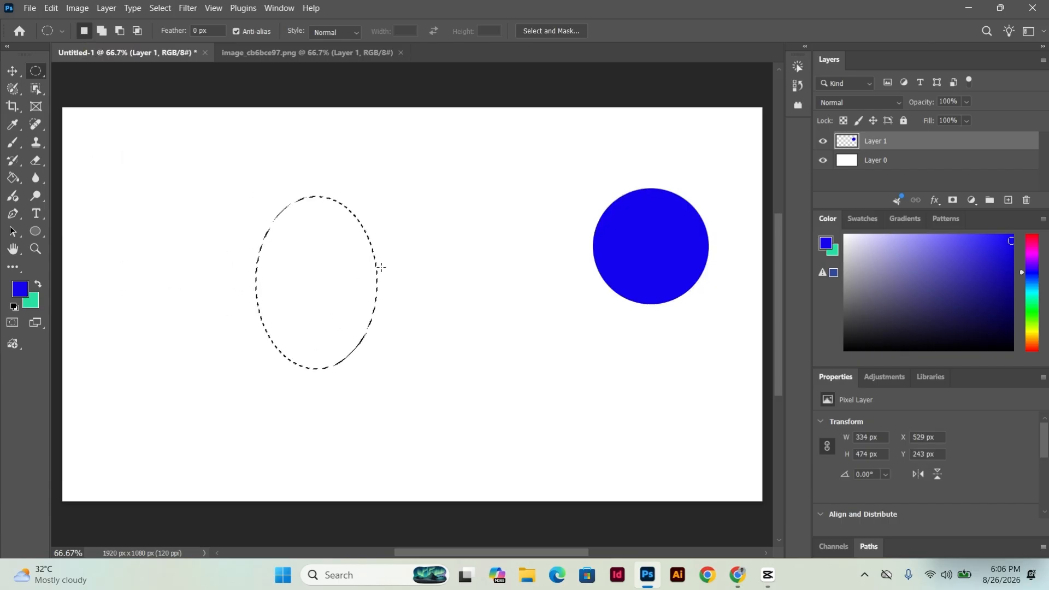
pyautogui.moveTo(373, 186); pyautogui.dragTo(538, 376)
pyautogui.moveTo(214, 196); pyautogui.dragTo(436, 385)
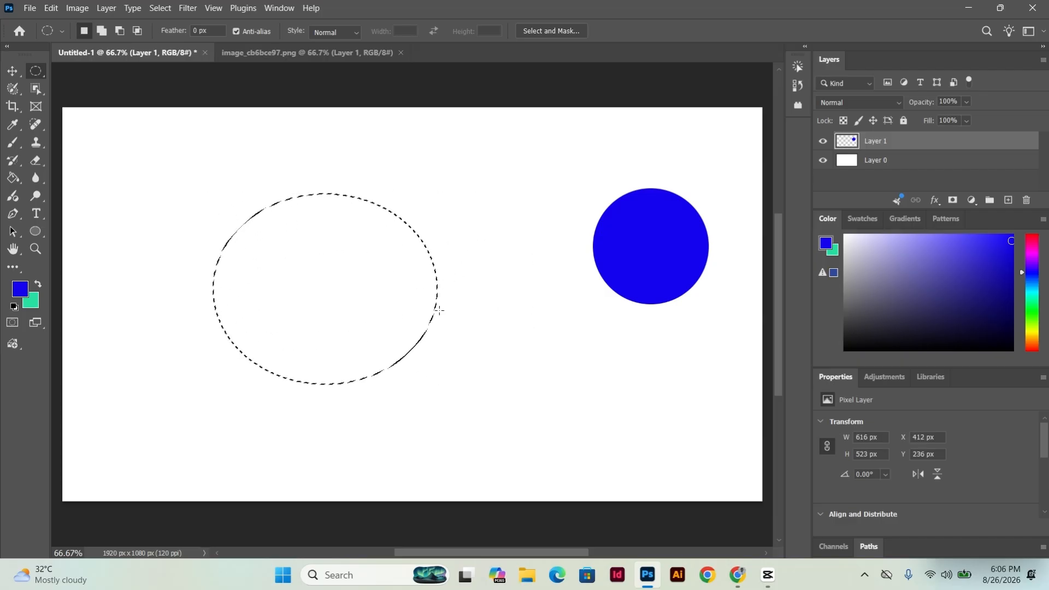
pyautogui.moveTo(434, 190); pyautogui.dragTo(583, 358)
pyautogui.moveTo(180, 167); pyautogui.dragTo(336, 347)
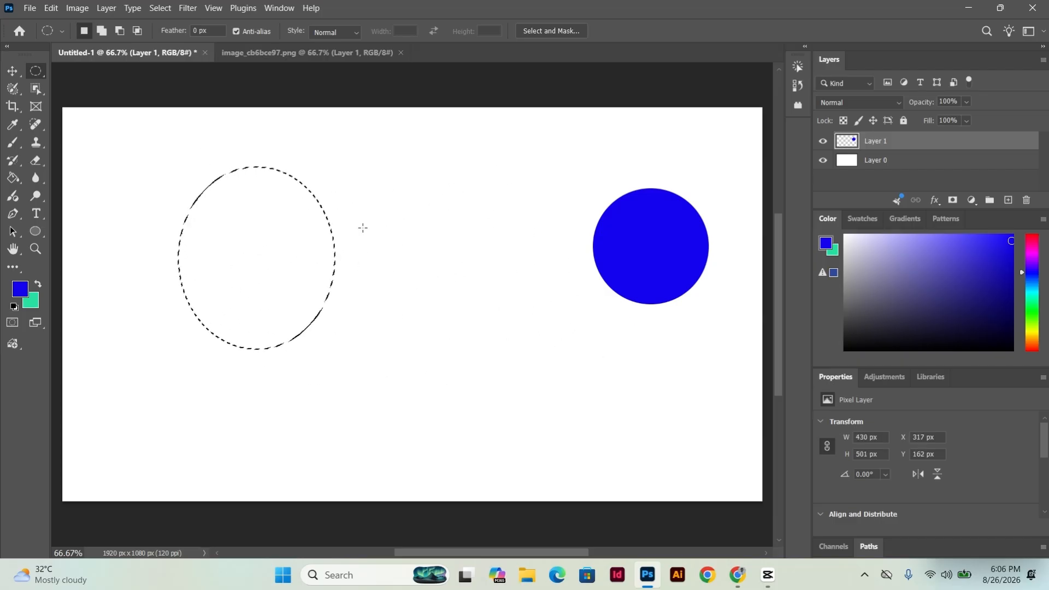
pyautogui.moveTo(350, 178); pyautogui.dragTo(541, 385)
pyautogui.moveTo(364, 321); pyautogui.dragTo(366, 322)
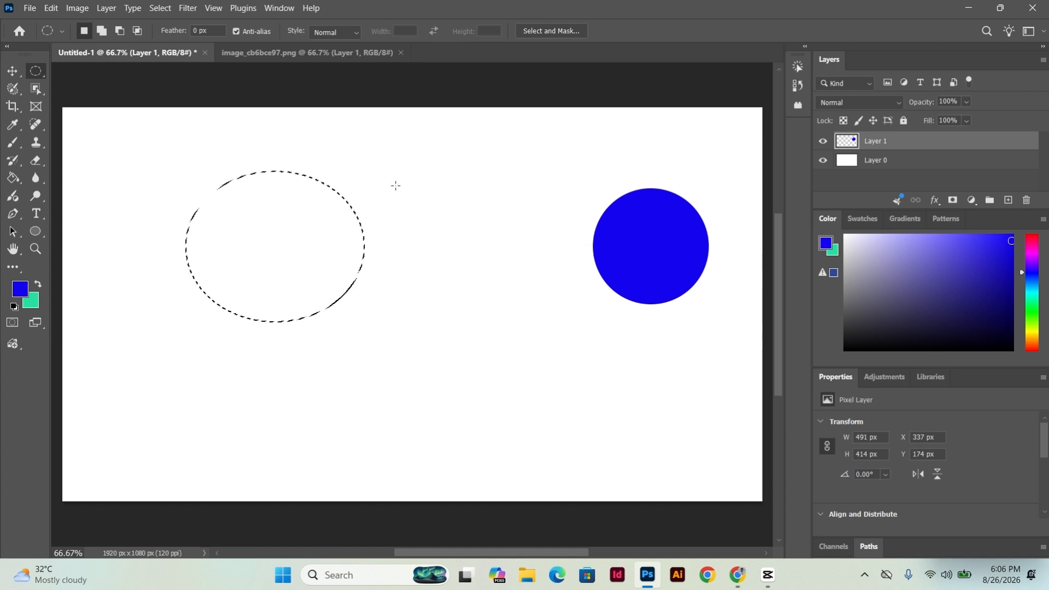
pyautogui.moveTo(394, 184); pyautogui.dragTo(554, 382)
pyautogui.moveTo(205, 183)
pyautogui.mouseDown()
pyautogui.moveTo(234, 222)
pyautogui.moveTo(389, 358)
pyautogui.mouseUp()
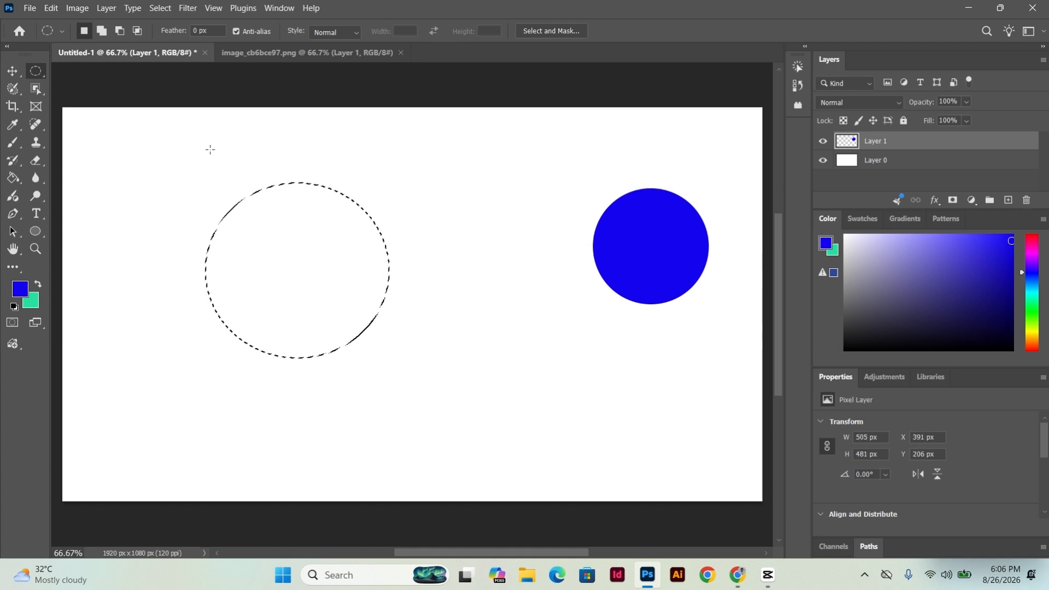
# Step: Draw a nearly circular selection about 232 by 223 px in the canvas's upper left and add three overlapping ellipses to it
pyautogui.moveTo(204, 148); pyautogui.dragTo(285, 230)
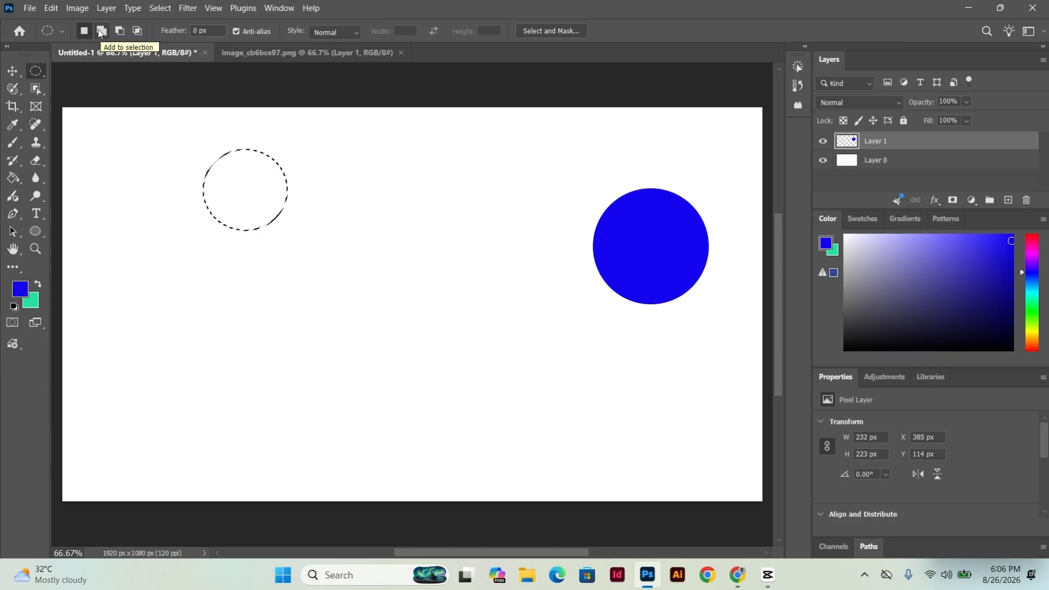
pyautogui.click(102, 32)
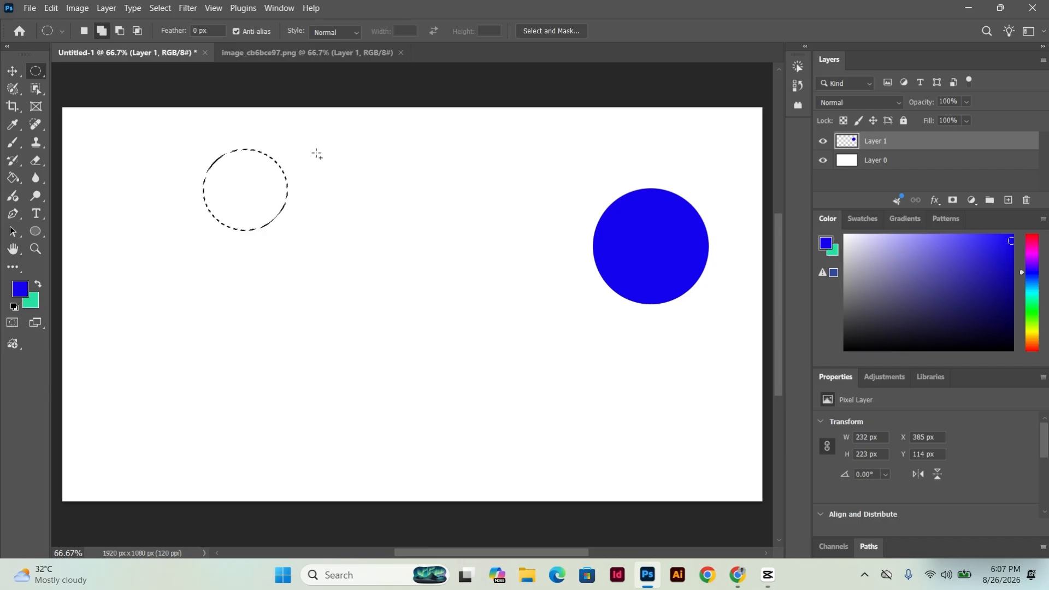
pyautogui.moveTo(313, 149); pyautogui.dragTo(277, 208)
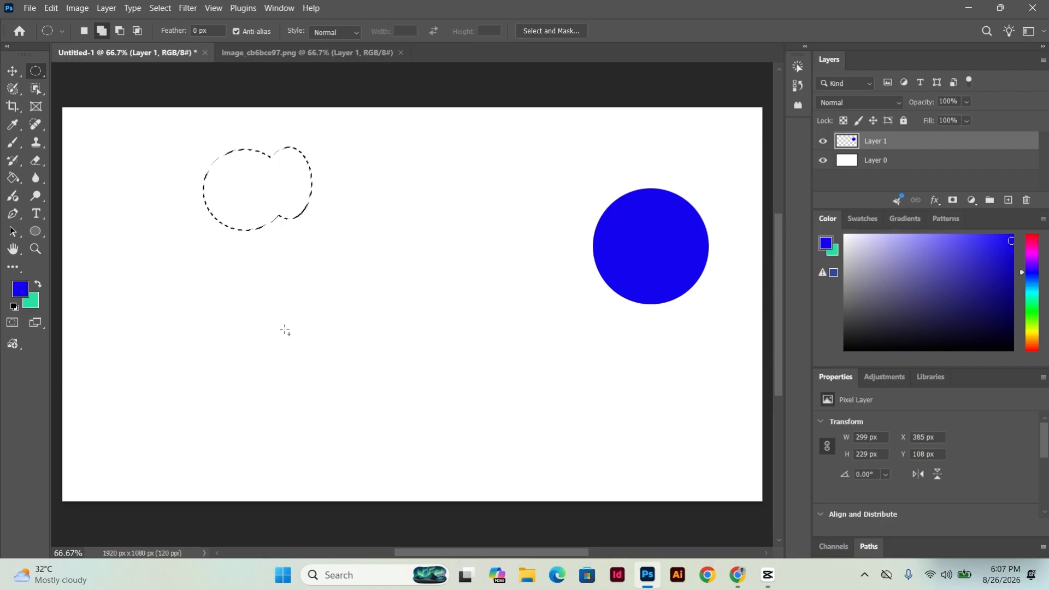
pyautogui.moveTo(240, 252); pyautogui.dragTo(276, 225)
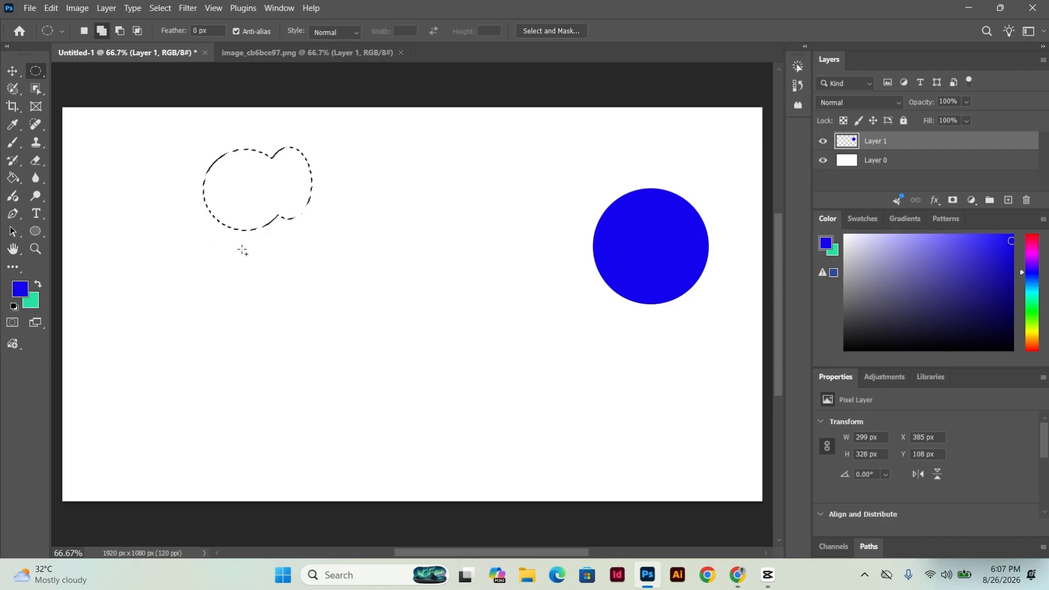
pyautogui.moveTo(170, 144); pyautogui.dragTo(258, 208)
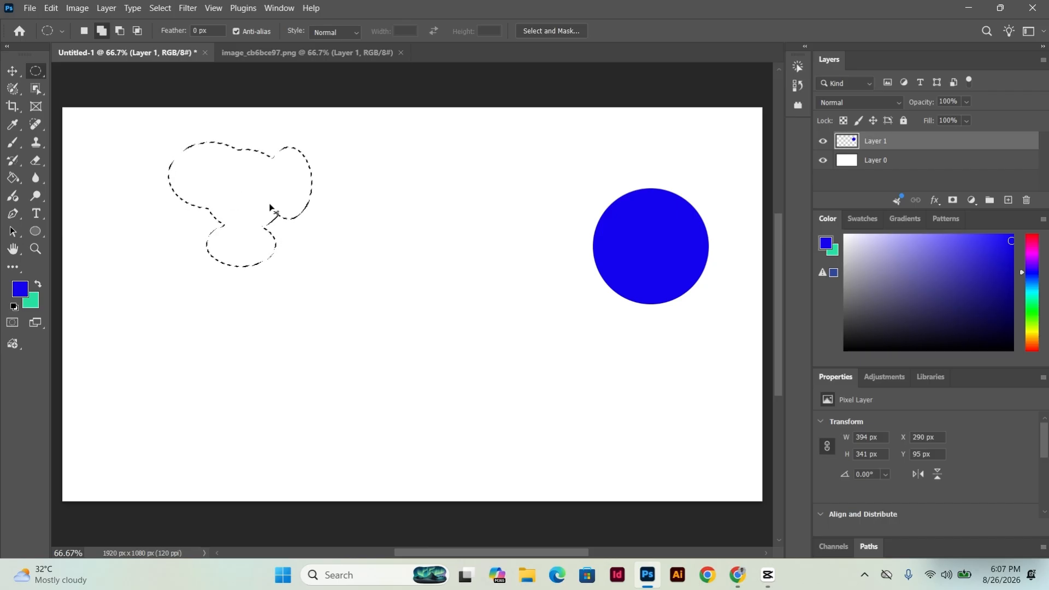
# Step: Clear the combined selection, draw a new ellipse about 602 by 538 px, and subtract two ellipses from its upper-right and lower-left parts
pyautogui.hotkey('ctrl', 'd')
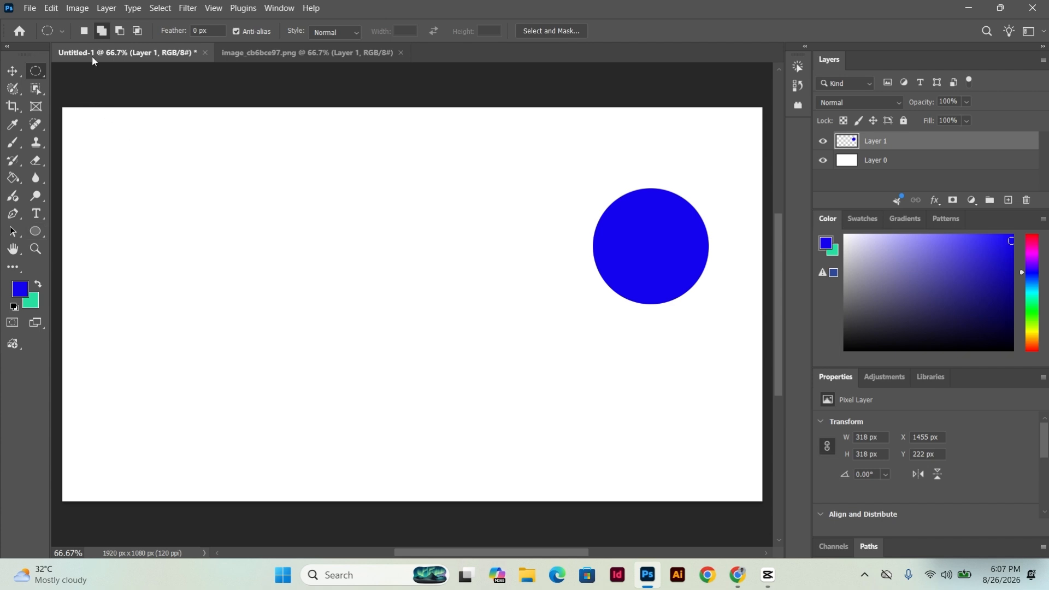
pyautogui.click(84, 32)
pyautogui.moveTo(239, 240); pyautogui.dragTo(458, 435)
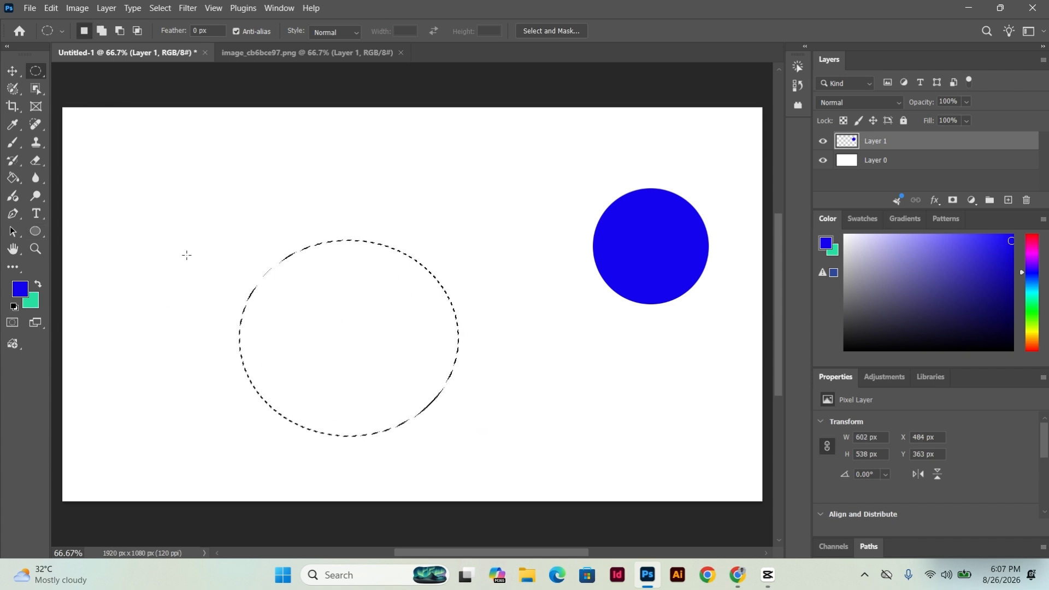
pyautogui.click(120, 32)
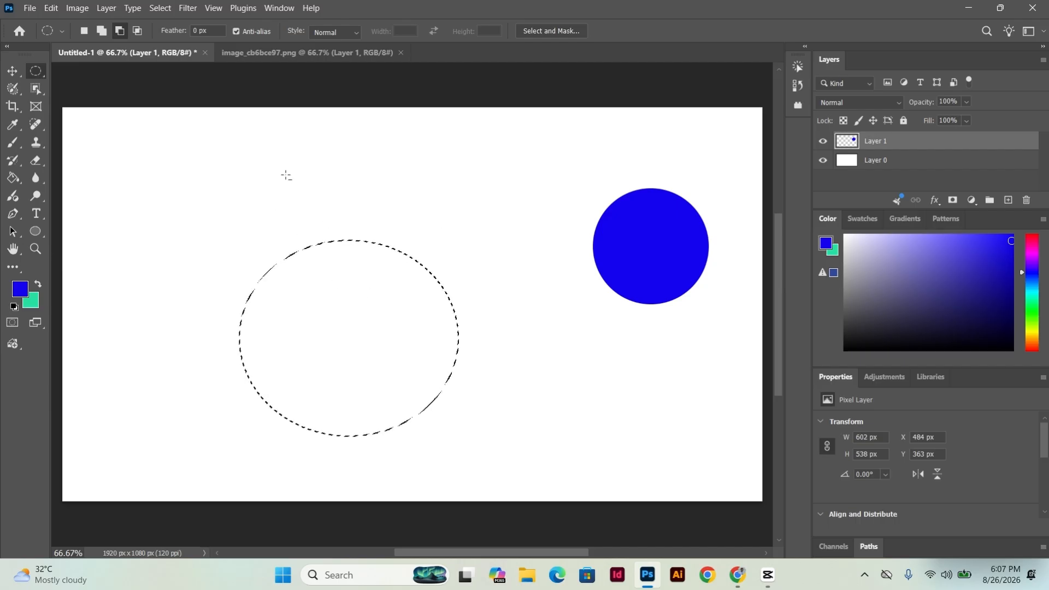
pyautogui.moveTo(284, 172); pyautogui.dragTo(502, 340)
pyautogui.moveTo(153, 443); pyautogui.dragTo(363, 355)
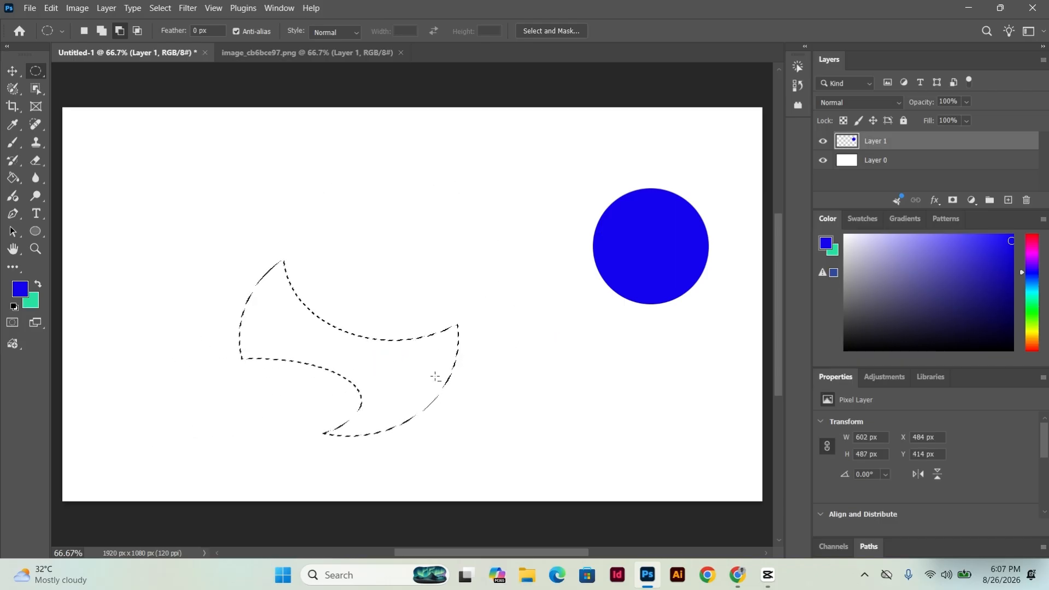
# Step: Fill the cut-out selection with the green background color on a new layer and deselect
pyautogui.click(1008, 200)
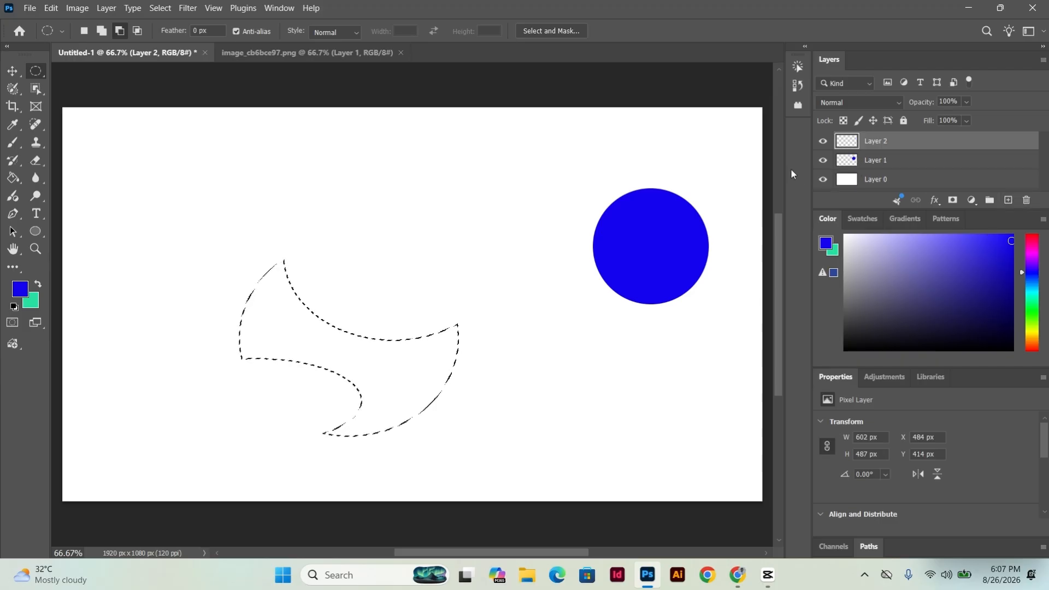
pyautogui.hotkey('ctrl', 'BackSpace')
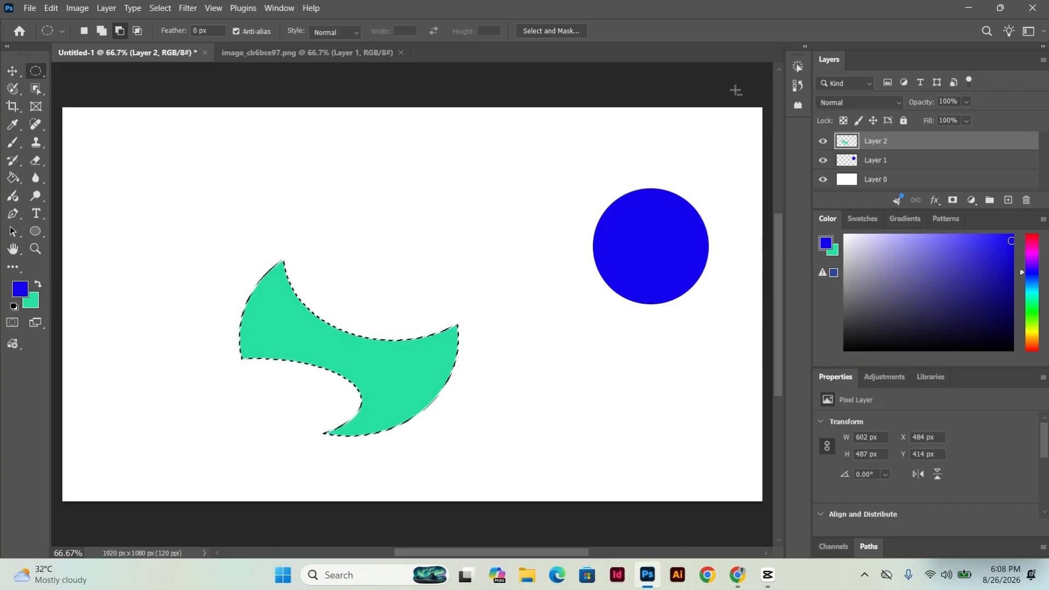
pyautogui.hotkey('ctrl', 'd')
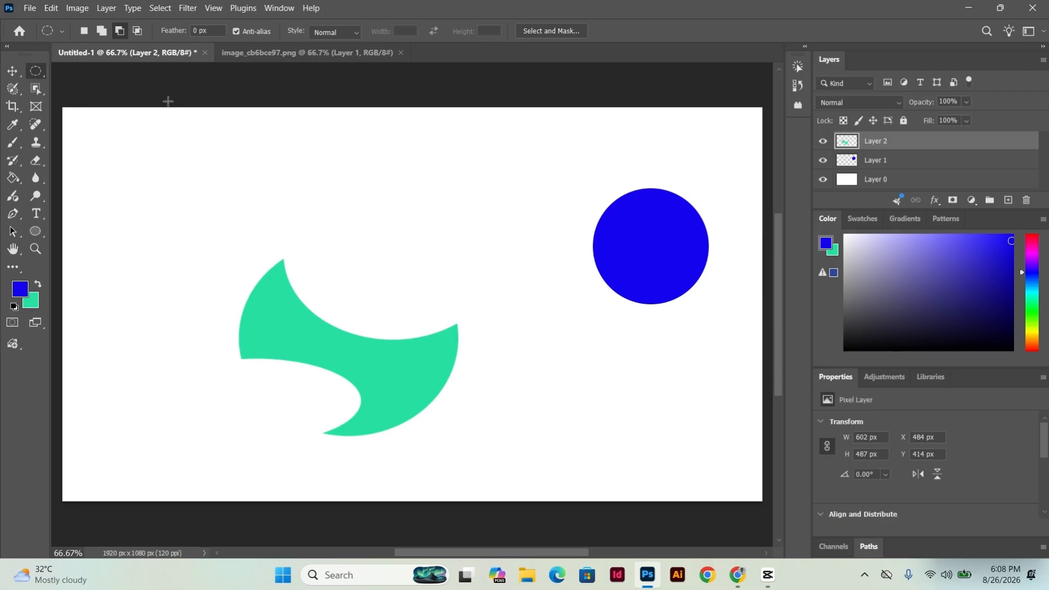
# Step: Intersect two overlapping ellipses above the green shape into a lens about 250 by 346 px, fill it with the green background color, and deselect
pyautogui.click(138, 31)
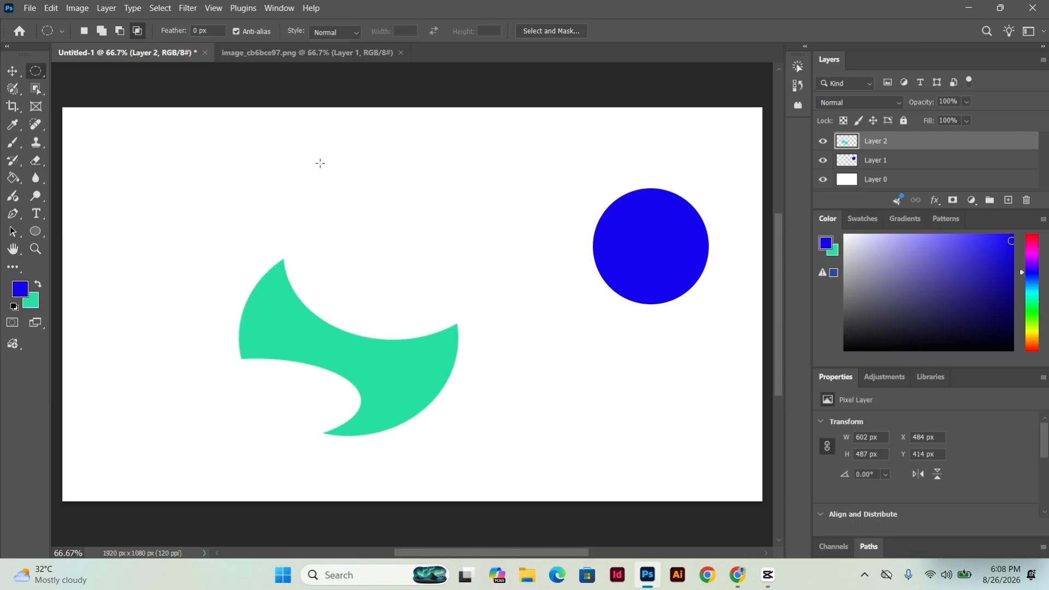
pyautogui.moveTo(321, 163); pyautogui.dragTo(496, 306)
pyautogui.moveTo(406, 140); pyautogui.dragTo(575, 293)
pyautogui.hotkey('ctrl', 'BackSpace')
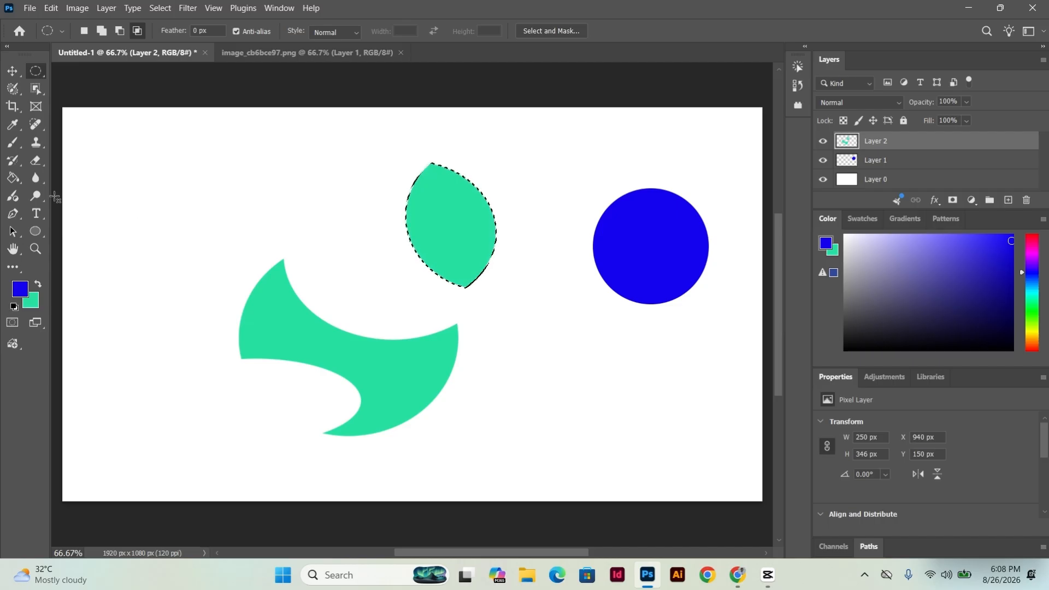
pyautogui.hotkey('ctrl', 'd')
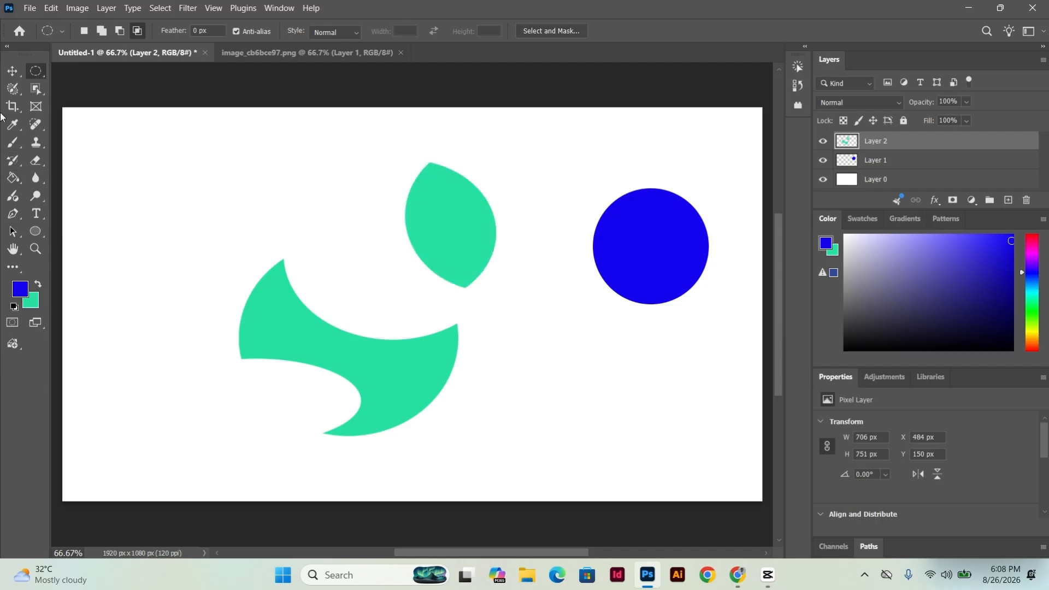
# Step: Set the Elliptical Marquee tool back to New Selection mode
pyautogui.click(12, 72)
pyautogui.click(146, 126)
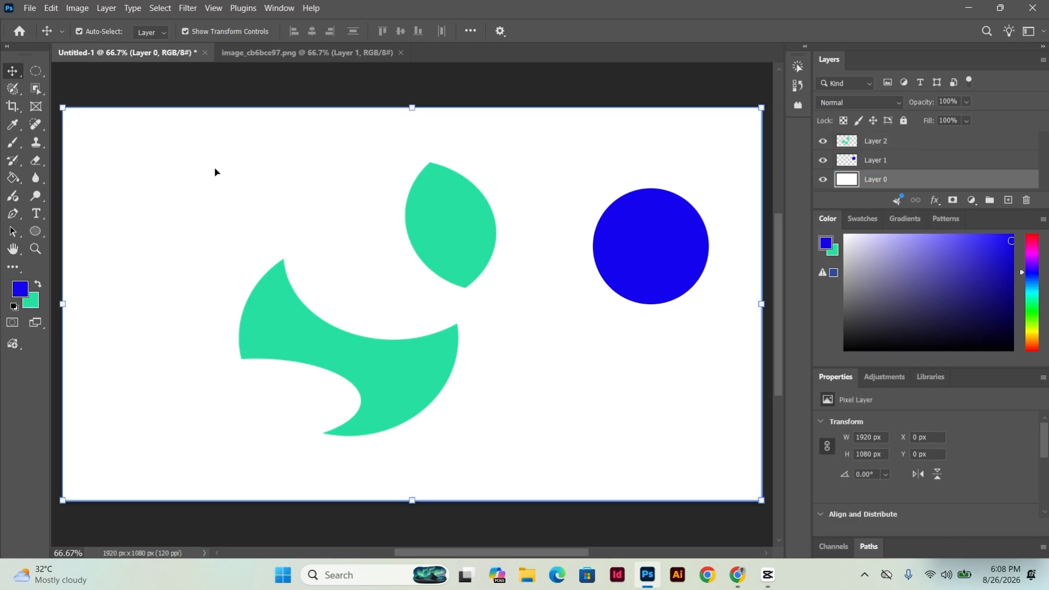
pyautogui.click(33, 74)
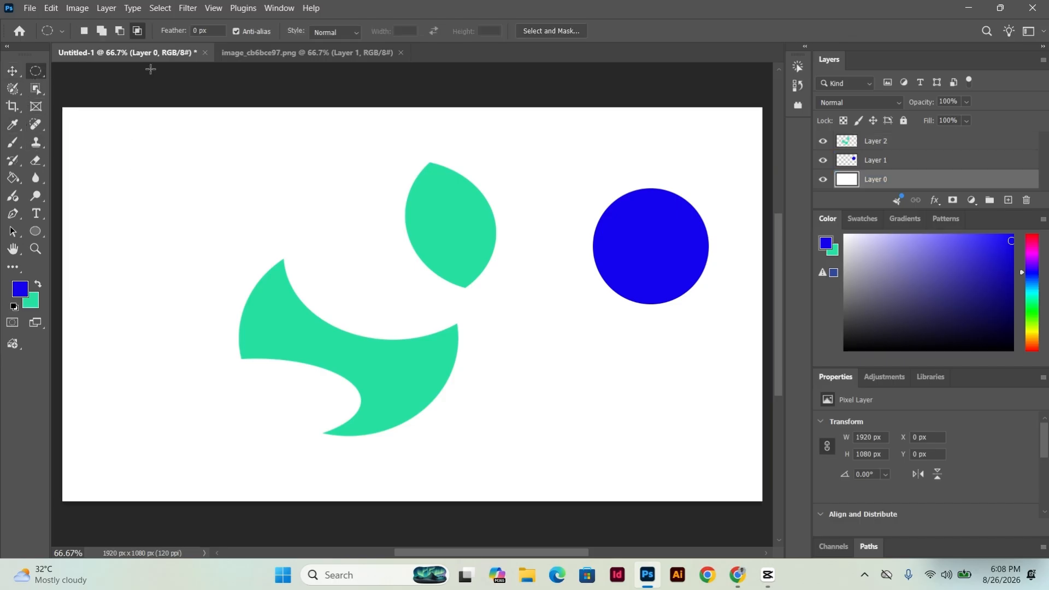
pyautogui.moveTo(214, 30); pyautogui.dragTo(184, 32)
pyautogui.click(220, 30)
pyautogui.click(88, 31)
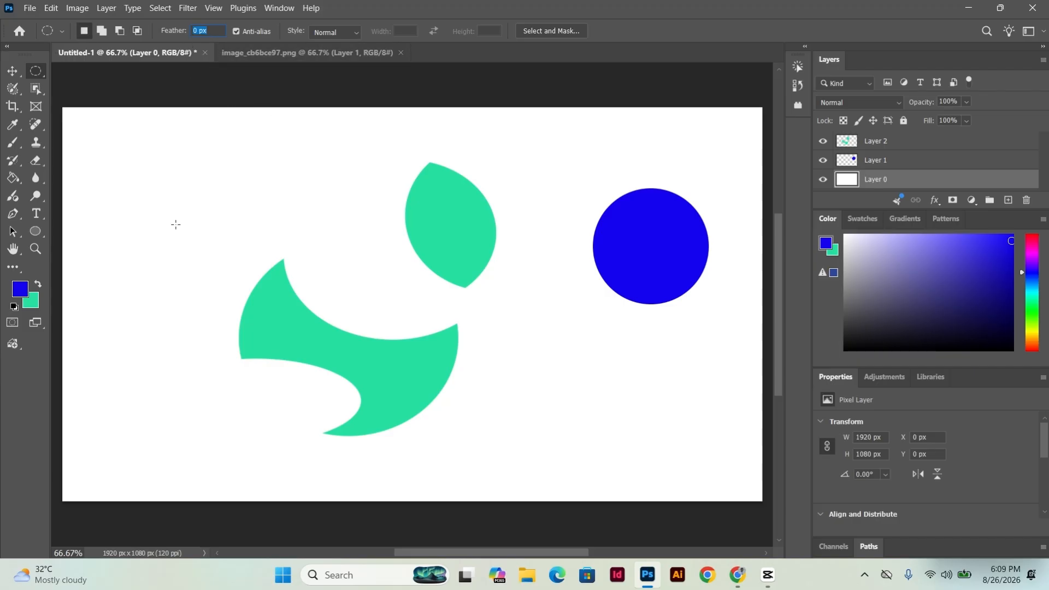
# Step: Delete the layers holding the green shapes and the blue circle, leaving only Layer 0
pyautogui.click(12, 71)
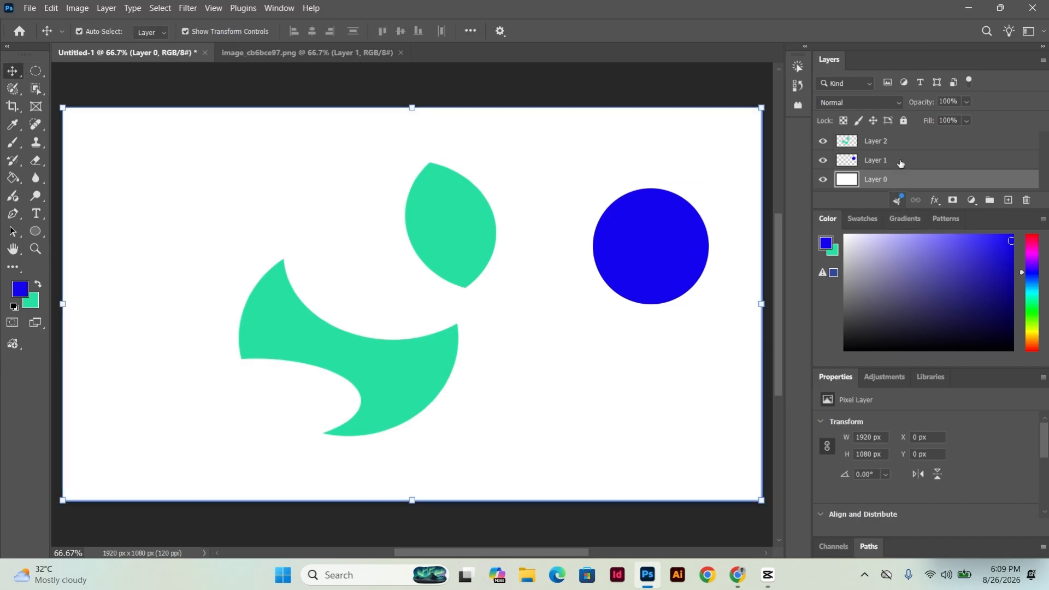
pyautogui.click(910, 141)
pyautogui.press('Delete')
pyautogui.press('Delete')
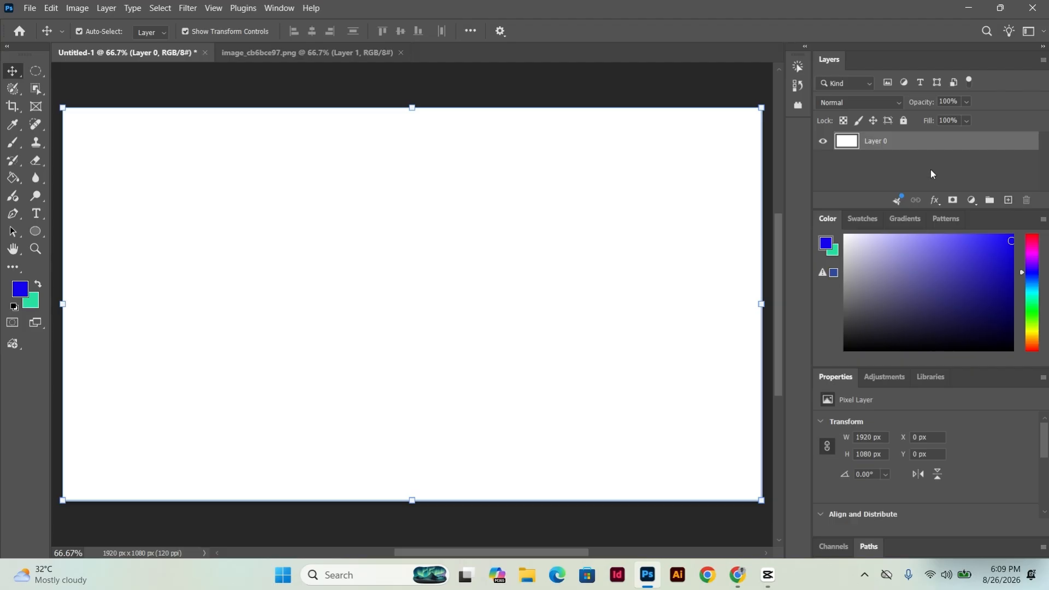
pyautogui.click(931, 170)
# Step: Add a new empty layer and change the foreground color to bright red
pyautogui.click(1009, 201)
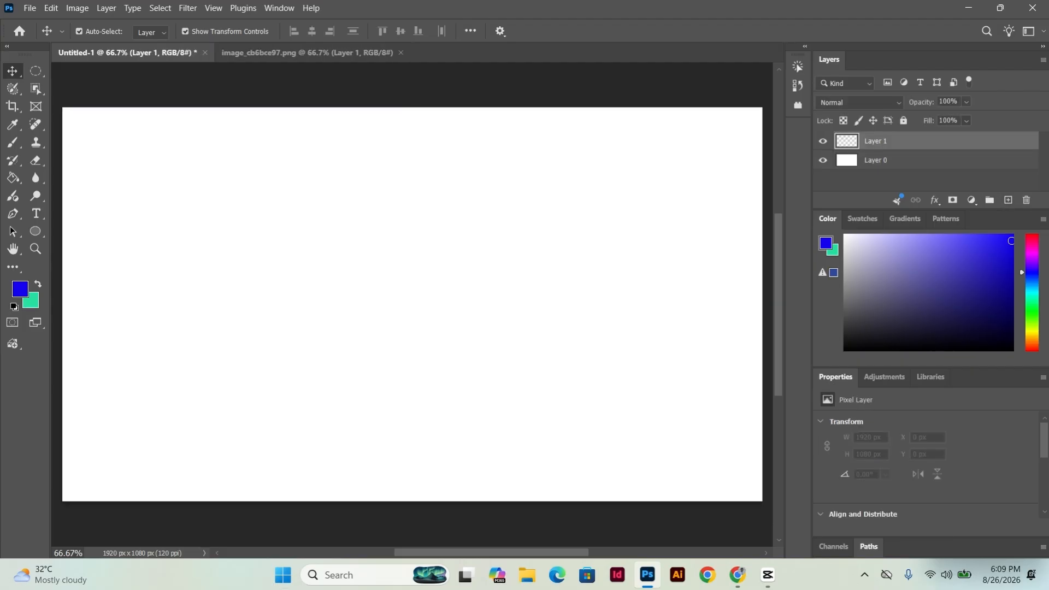
pyautogui.click(20, 288)
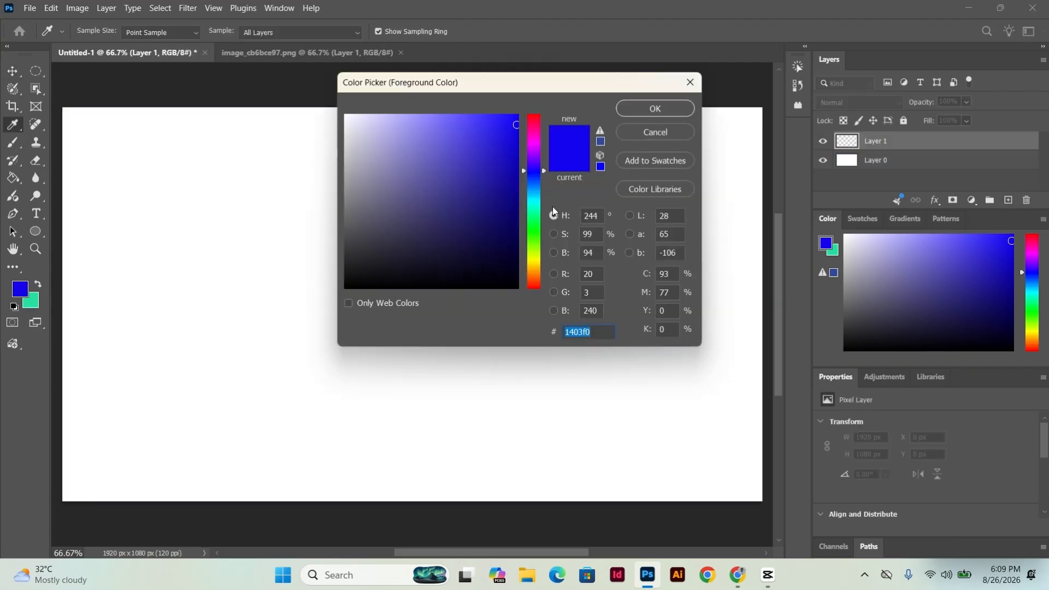
pyautogui.moveTo(534, 178); pyautogui.dragTo(533, 116)
pyautogui.click(520, 116)
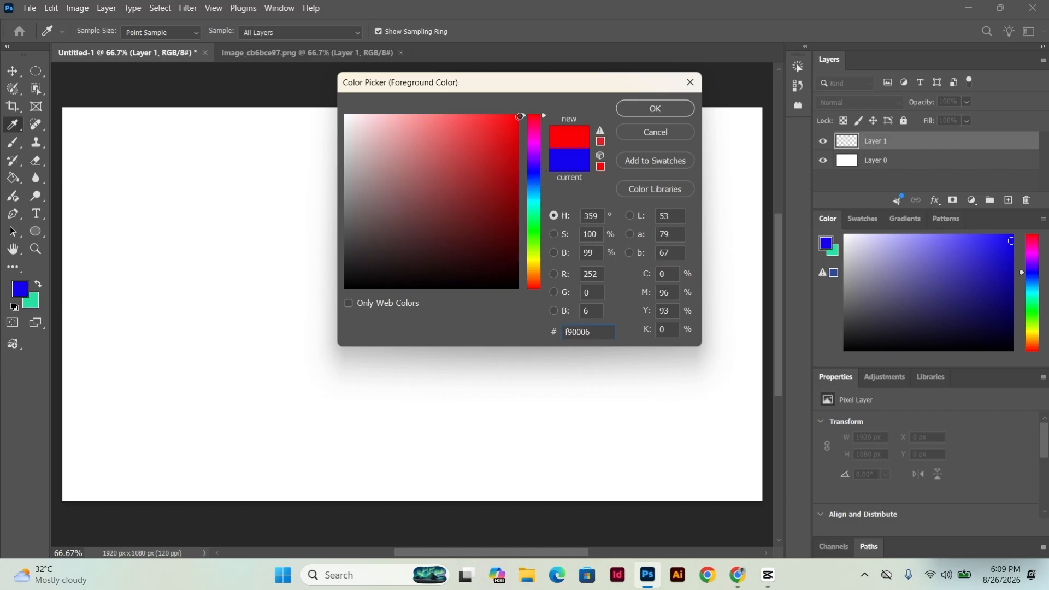
pyautogui.click(653, 109)
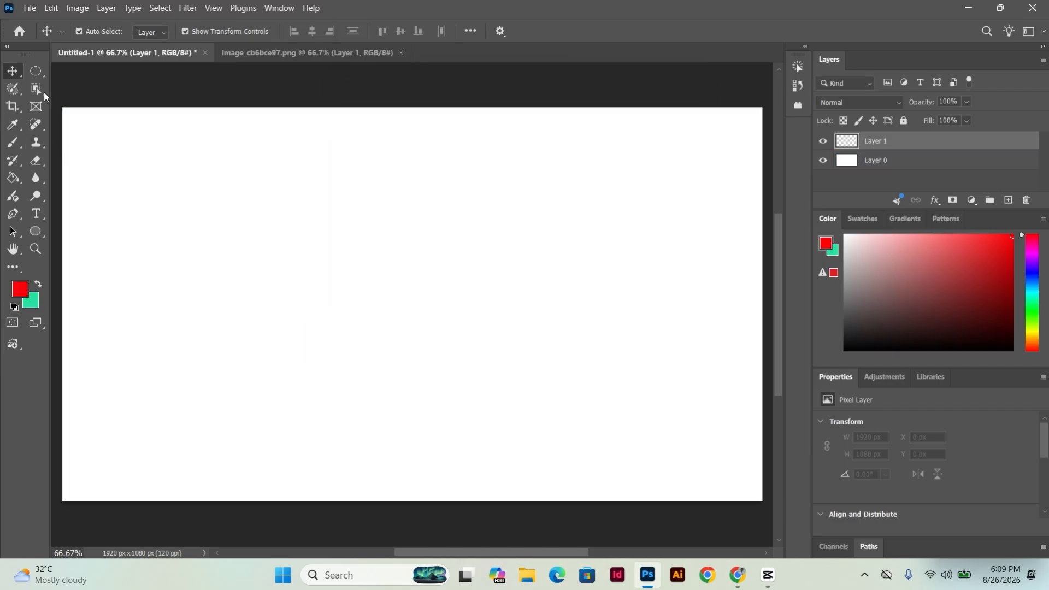
# Step: Draw a circular selection about 612 px across in the canvas's upper left, fill it with red using the Paint Bucket, and deselect
pyautogui.click(35, 71)
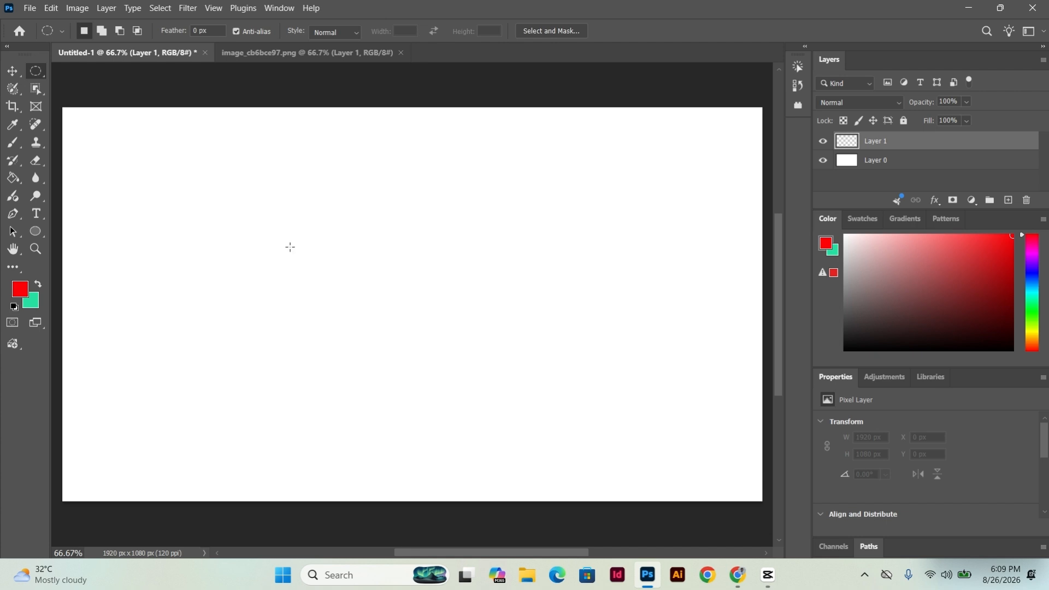
pyautogui.moveTo(289, 242); pyautogui.dragTo(423, 352)
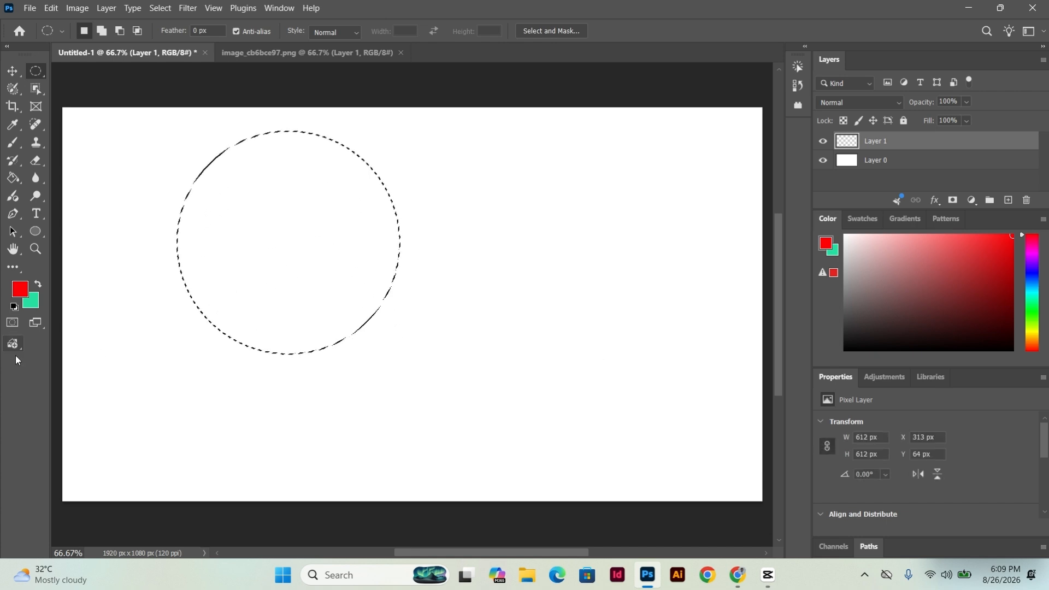
pyautogui.click(13, 178)
pyautogui.click(282, 219)
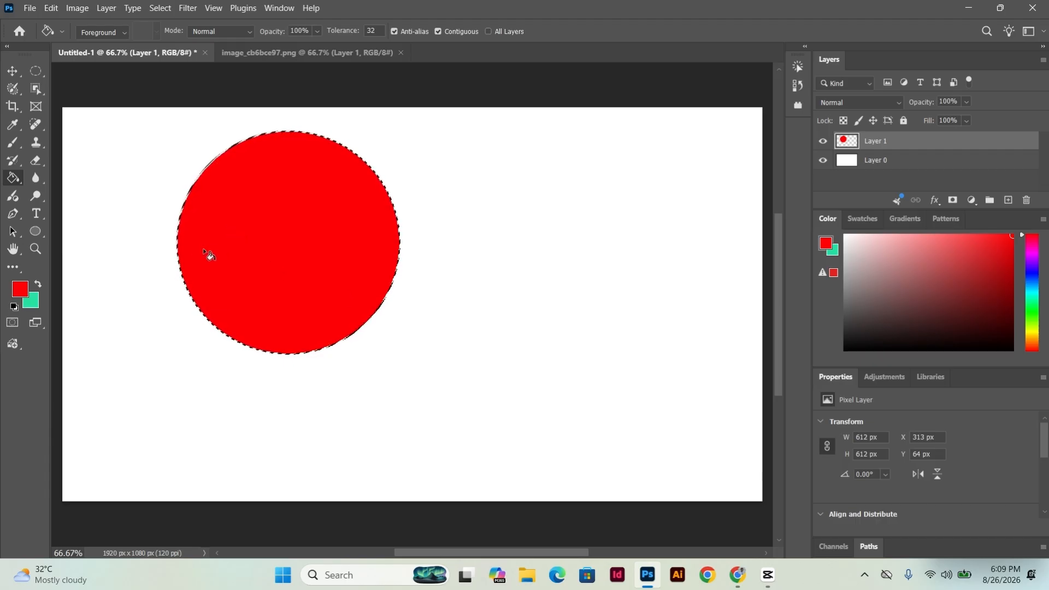
pyautogui.hotkey('ctrl', 'd')
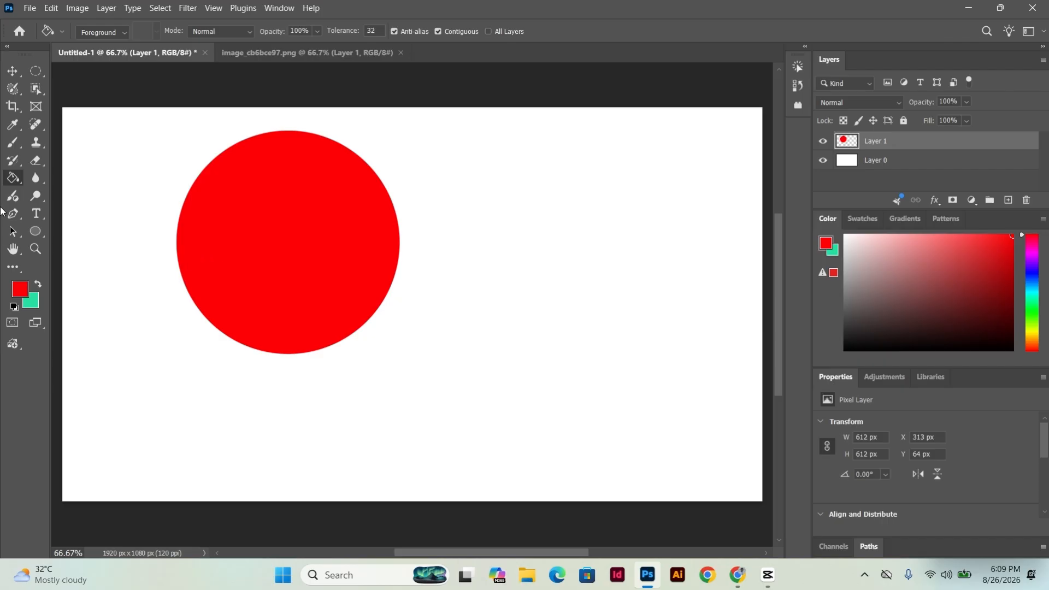
# Step: Set the marquee's feather to 30 px, draw a similar-sized circular selection beside the red circle, fill it with red, and deselect
pyautogui.click(35, 71)
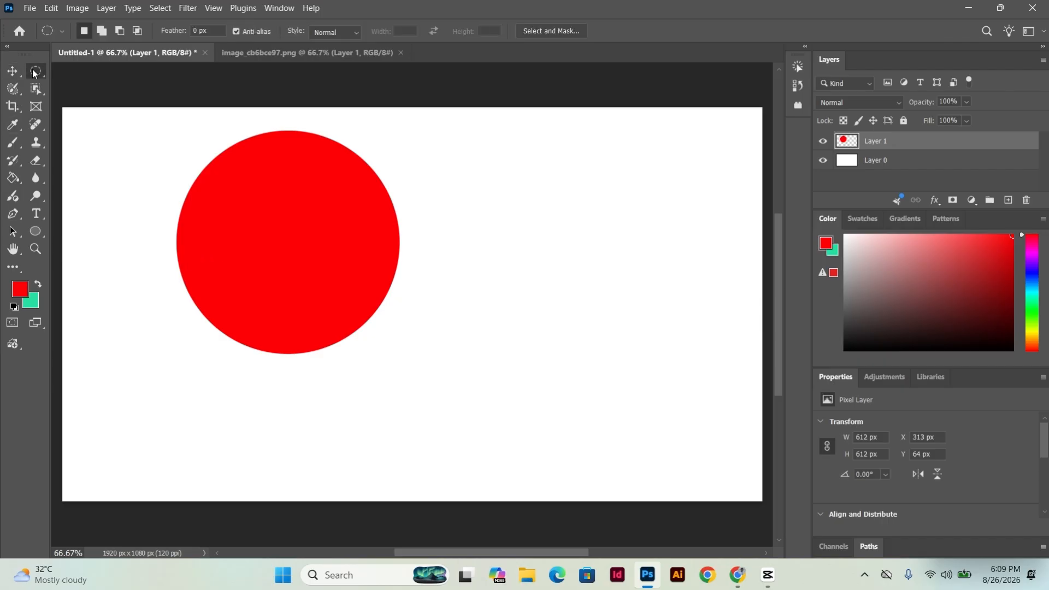
pyautogui.click(216, 30)
pyautogui.write('3')
pyautogui.moveTo(536, 246); pyautogui.dragTo(649, 403)
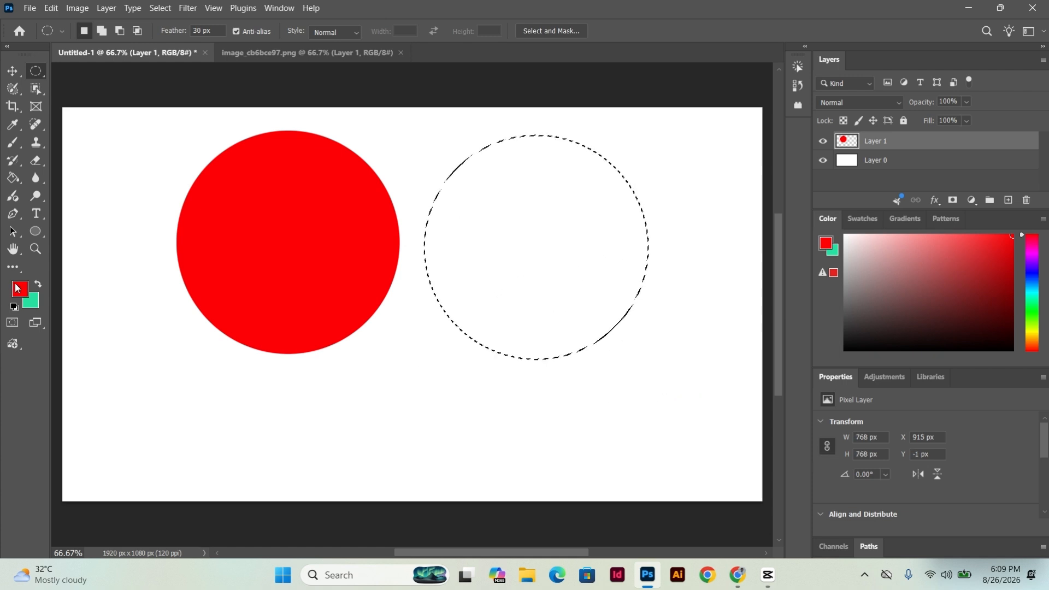
pyautogui.click(11, 183)
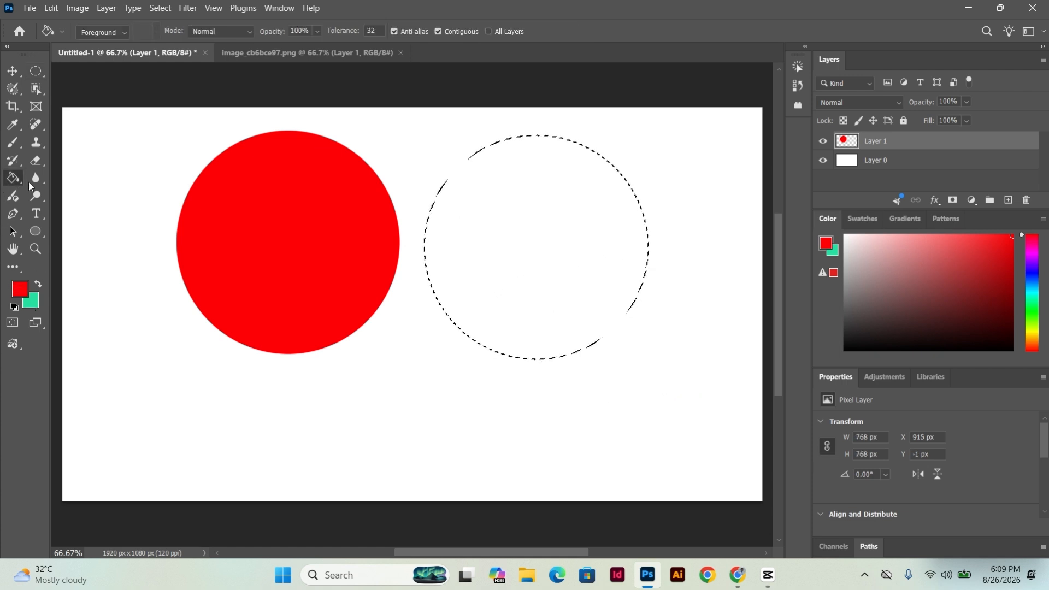
pyautogui.click(558, 250)
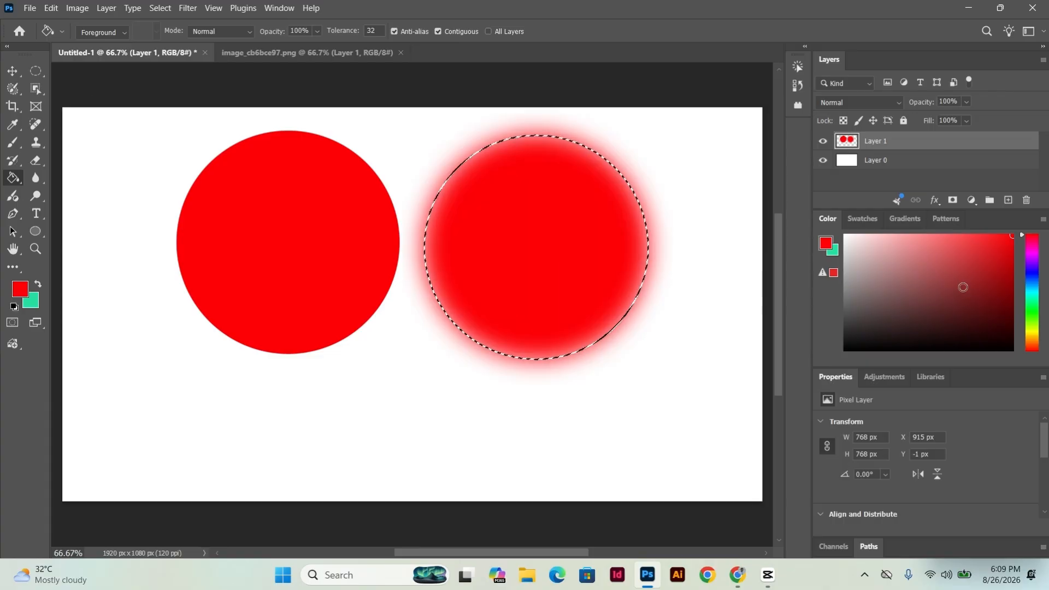
pyautogui.click(12, 71)
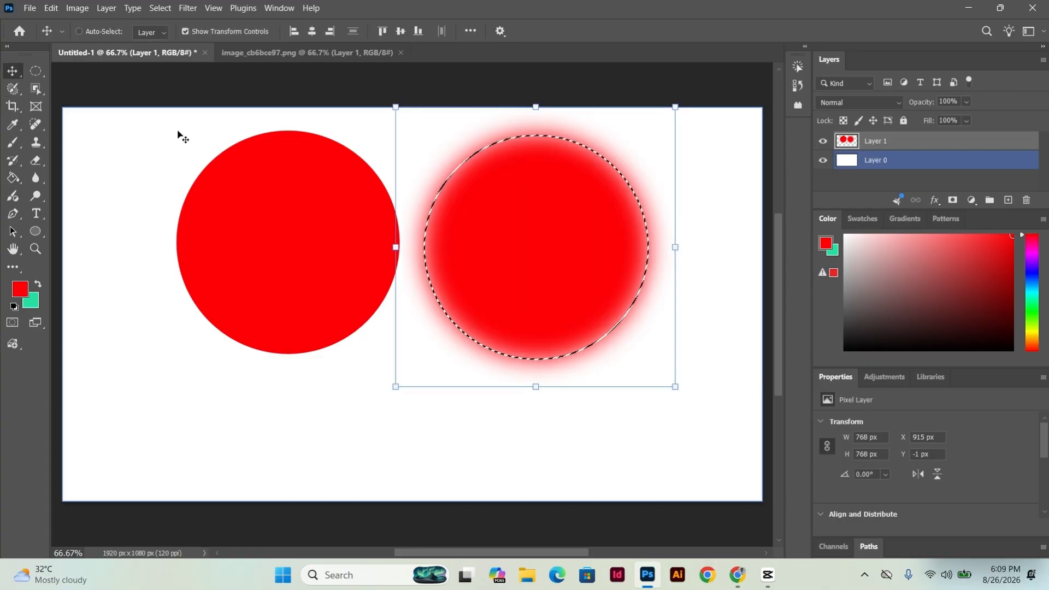
pyautogui.hotkey('ctrl', 'd')
pyautogui.click(112, 235)
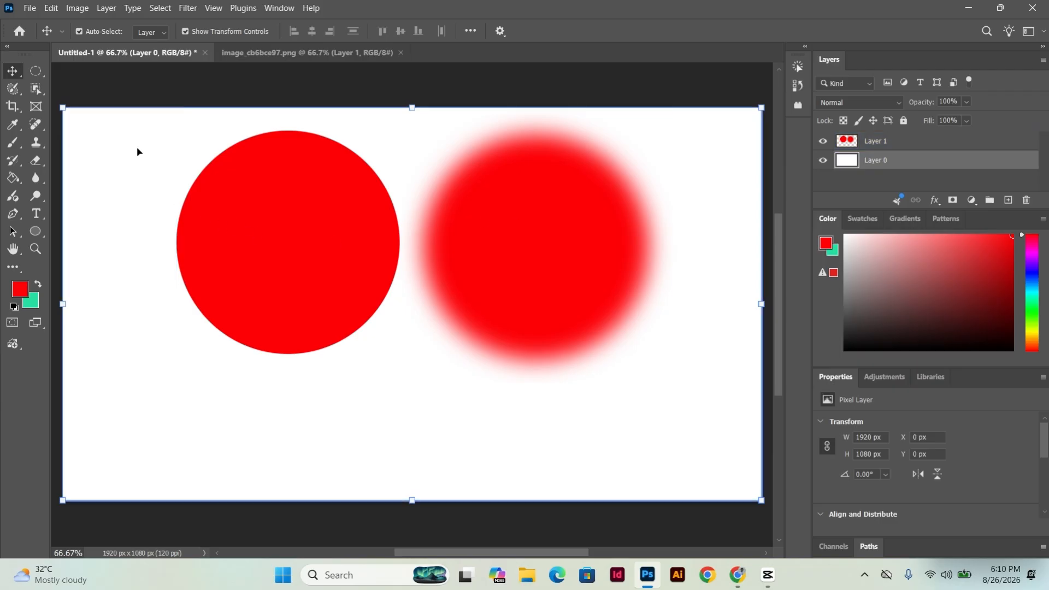
# Step: Undo the feathered circle's fill and clear its selection
pyautogui.hotkey('ctrl', 'z')
pyautogui.hotkey('ctrl', 'z')
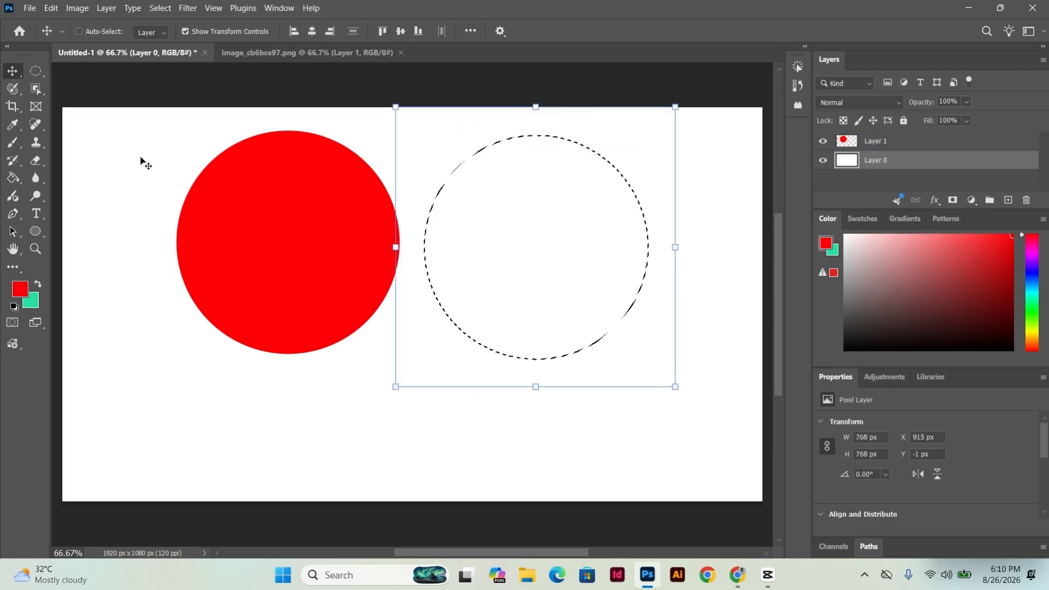
pyautogui.hotkey('ctrl', 'd')
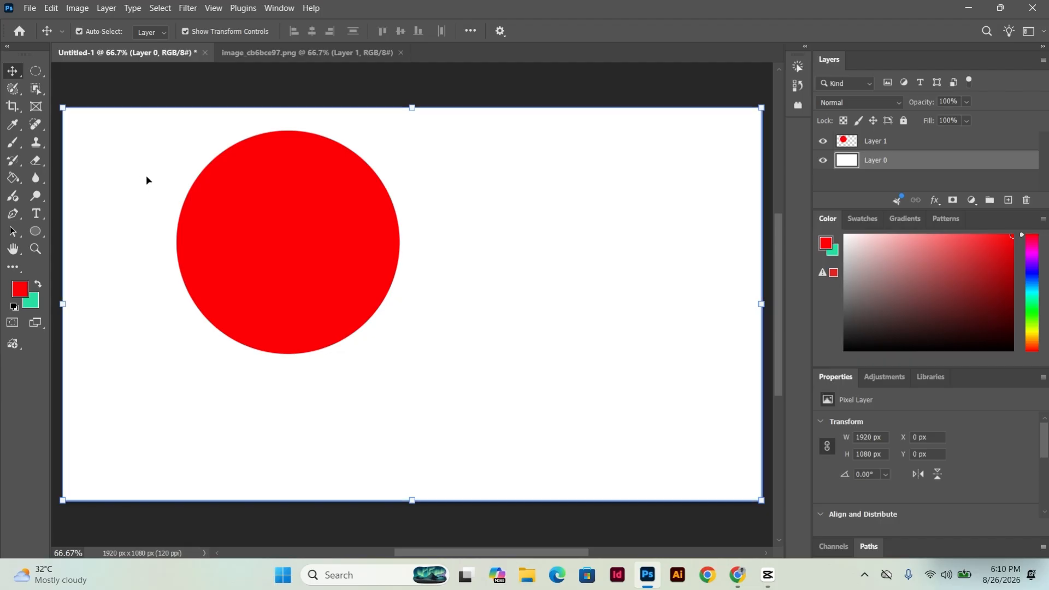
# Step: Reset the marquee's feather to 0 px and delete the red circle's layer
pyautogui.click(303, 218)
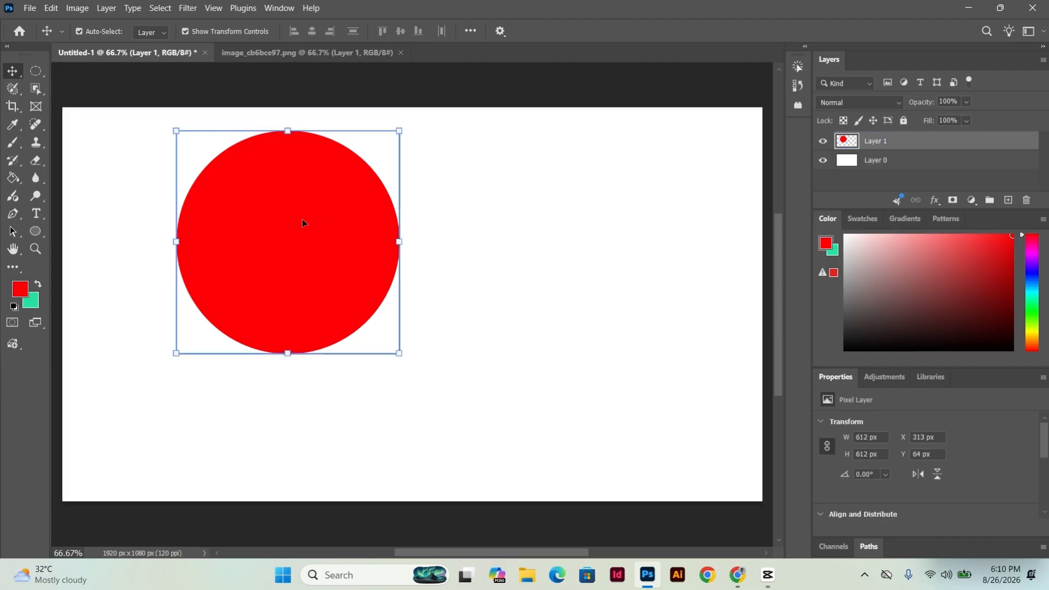
pyautogui.click(32, 75)
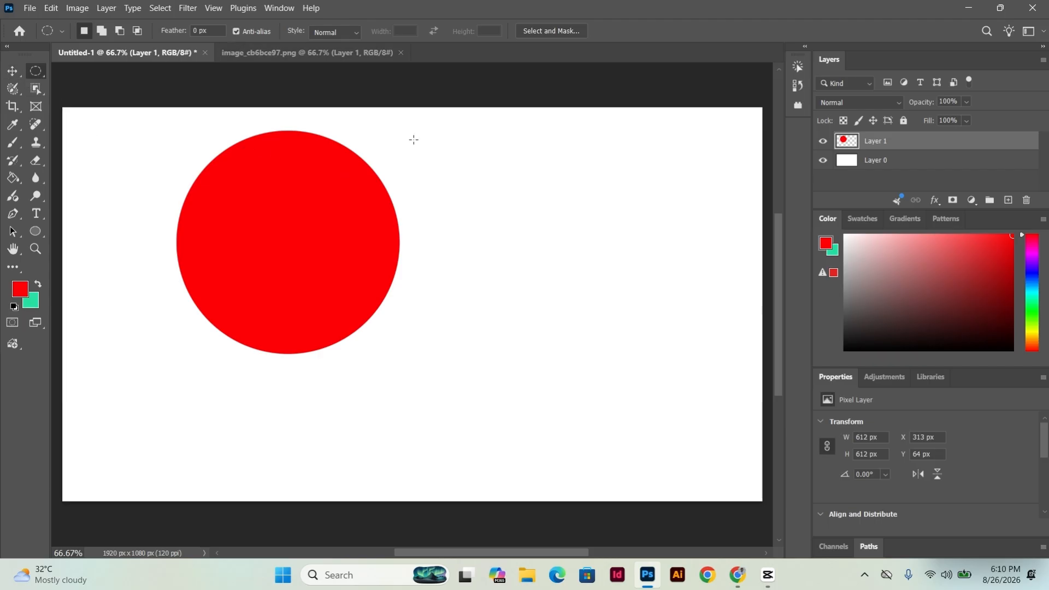
pyautogui.click(12, 71)
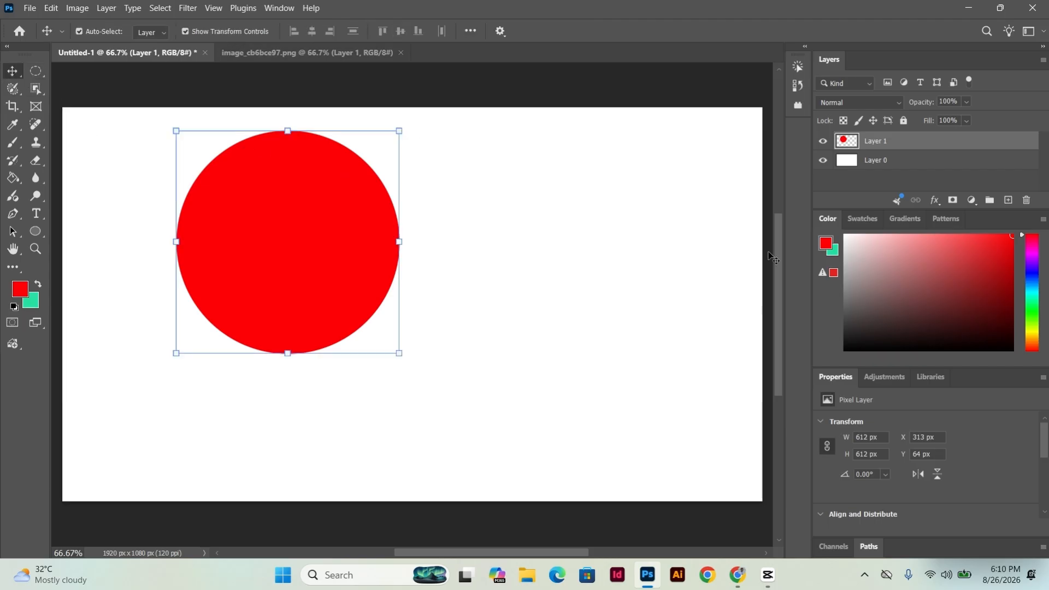
pyautogui.press('Delete')
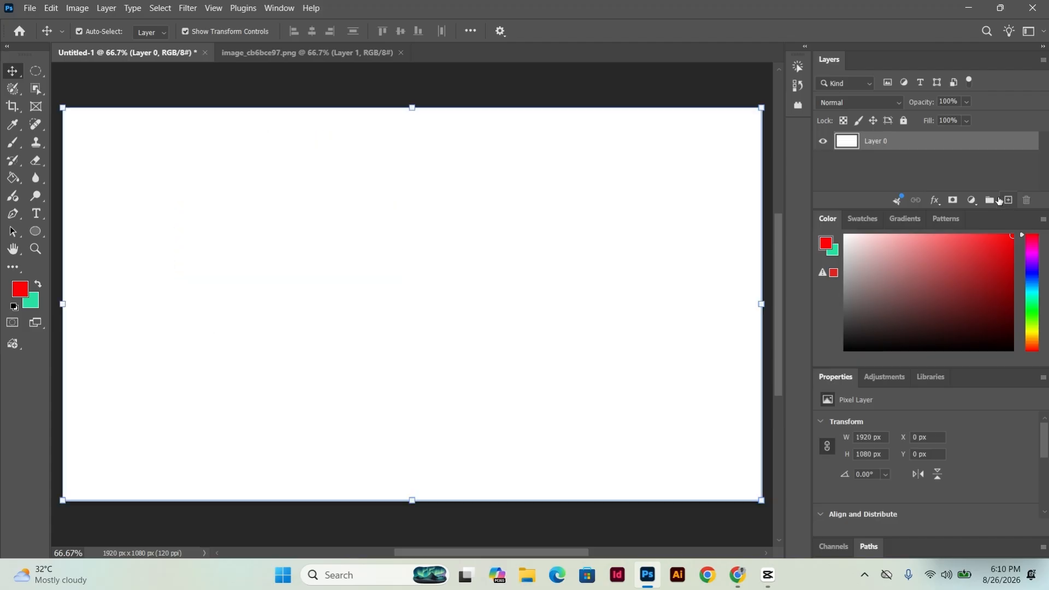
# Step: On a new layer, draw a circular selection about 628 px across in the canvas's upper left, fill it with red, and deselect
pyautogui.click(1006, 200)
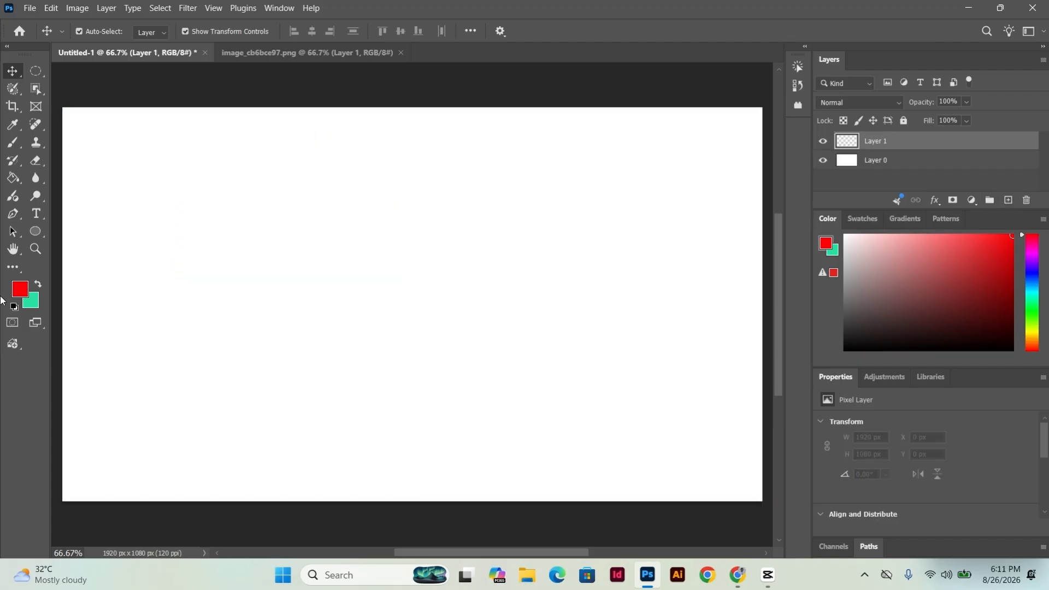
pyautogui.click(34, 70)
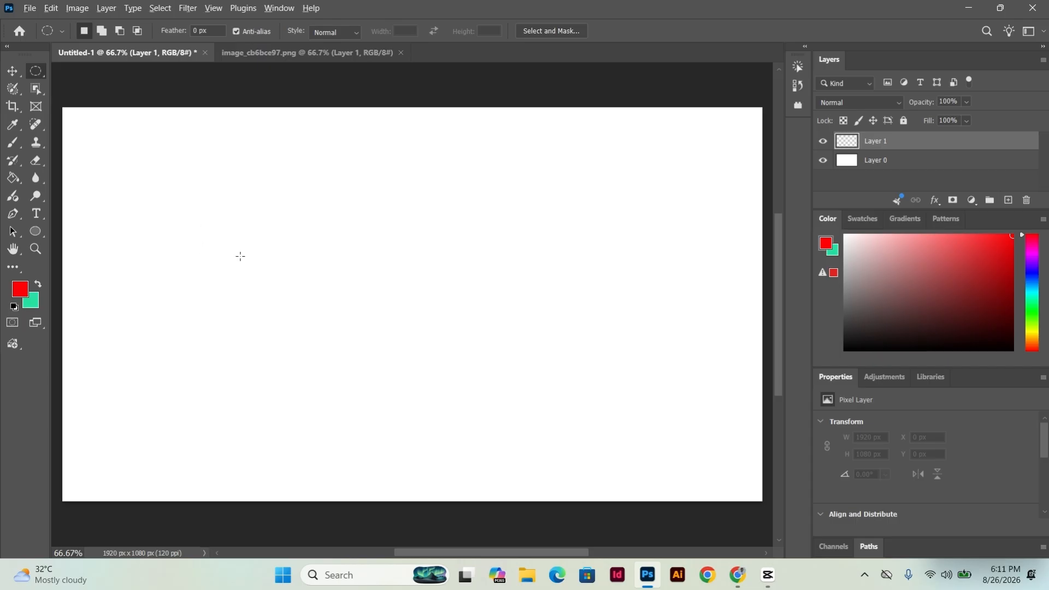
pyautogui.moveTo(241, 256); pyautogui.dragTo(363, 368)
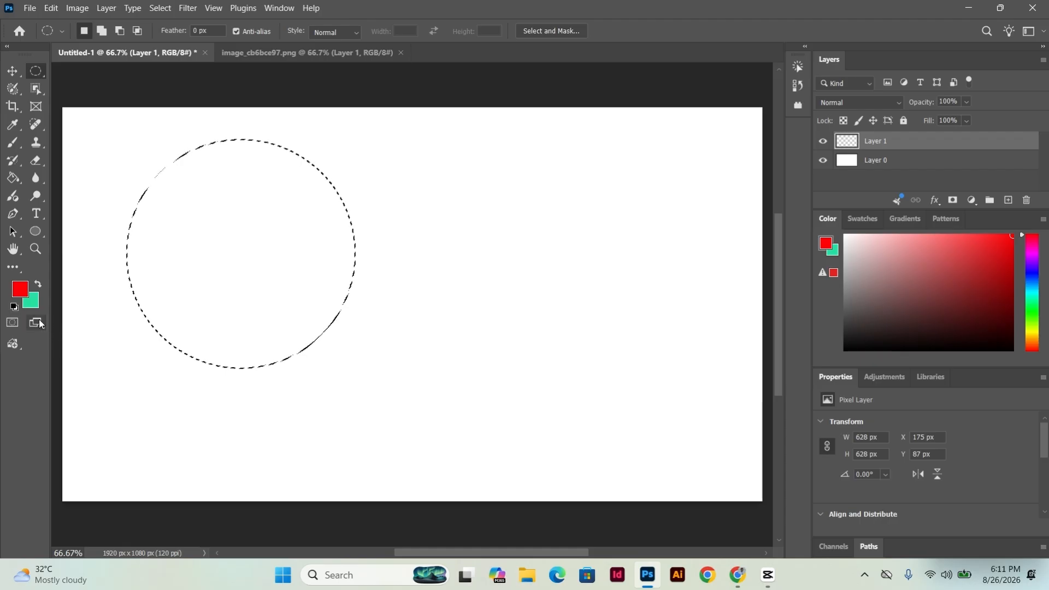
pyautogui.click(13, 179)
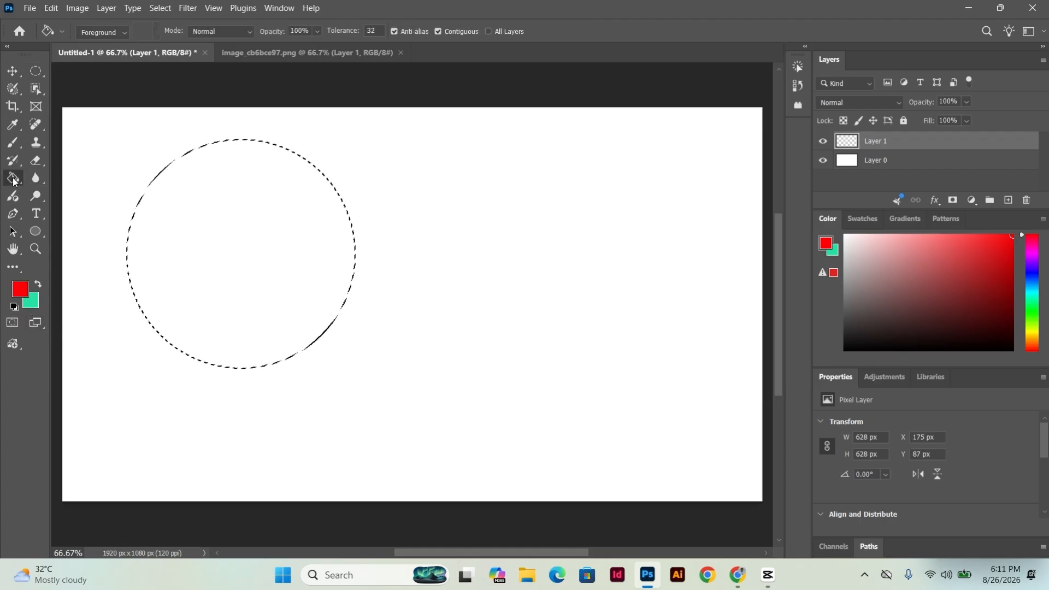
pyautogui.click(208, 215)
pyautogui.press('v')
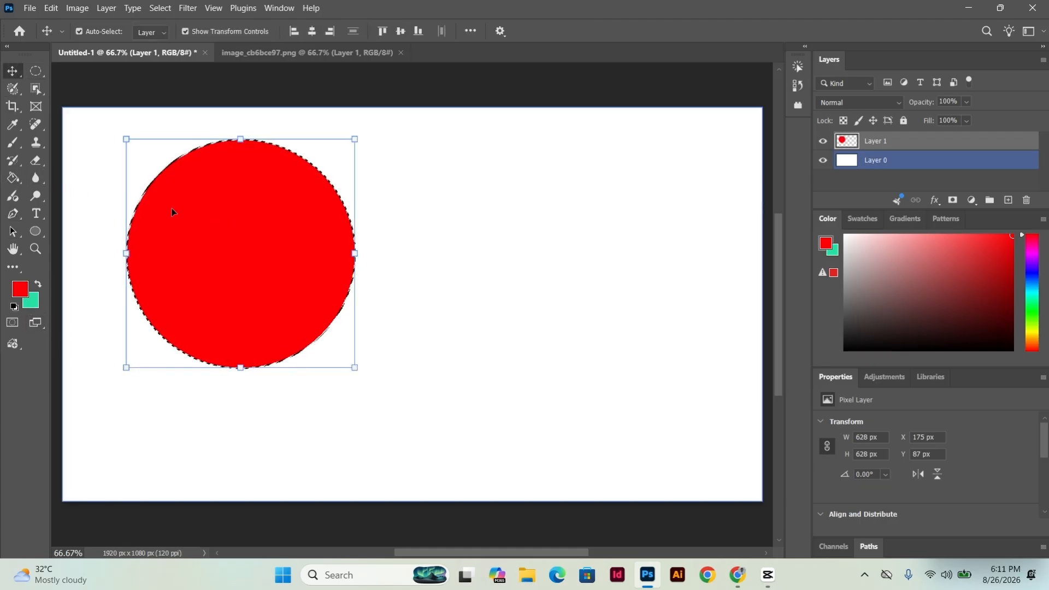
pyautogui.hotkey('ctrl', 'd')
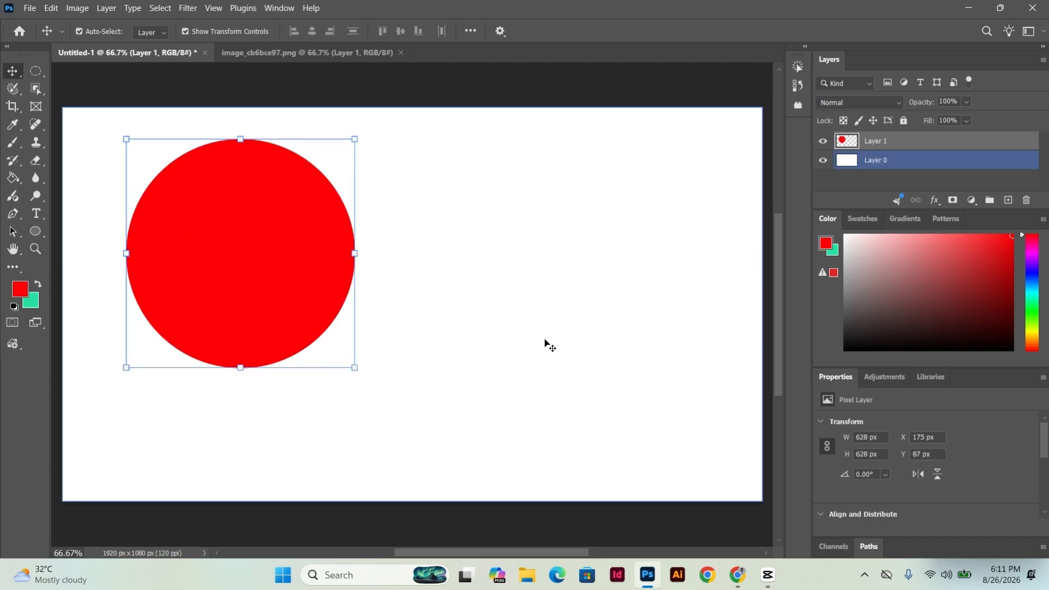
# Step: Examine the red circle's anti-aliased edge at up to 300% magnification, returning to a wider view of the canvas
pyautogui.hotkey('ctrl', '-')
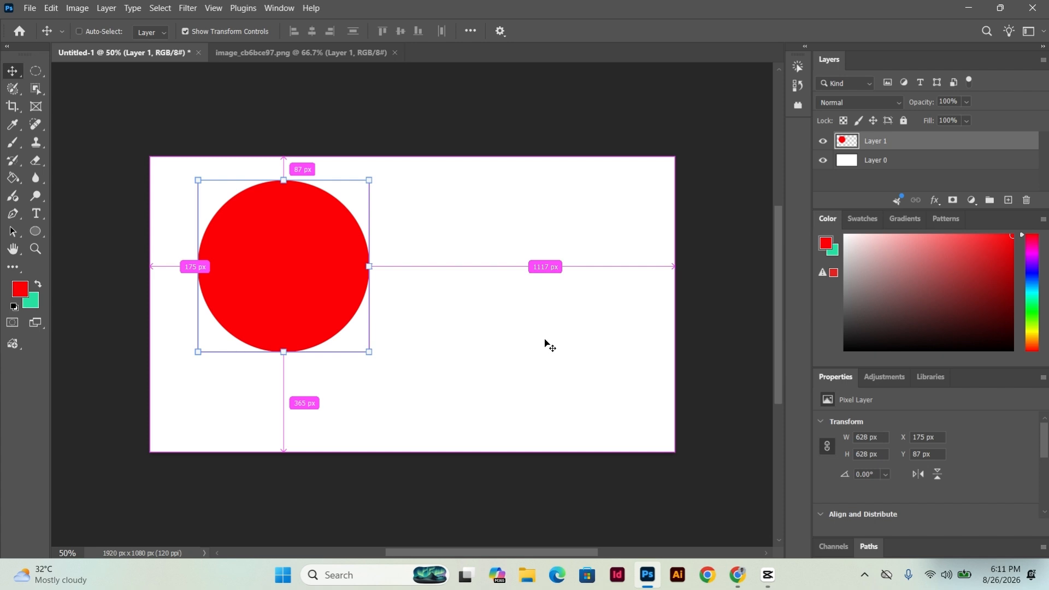
pyautogui.hotkey('ctrl', '+')
pyautogui.hotkey('ctrl', '+')
pyautogui.hotkey('ctrl', '+')
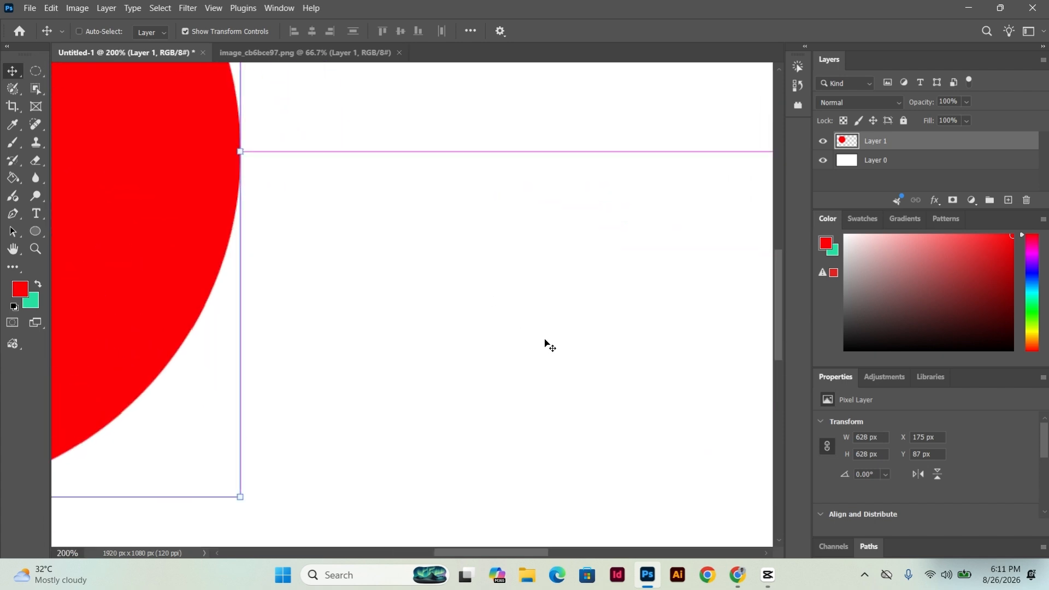
pyautogui.hotkey('ctrl', '+')
pyautogui.moveTo(229, 211); pyautogui.dragTo(530, 477)
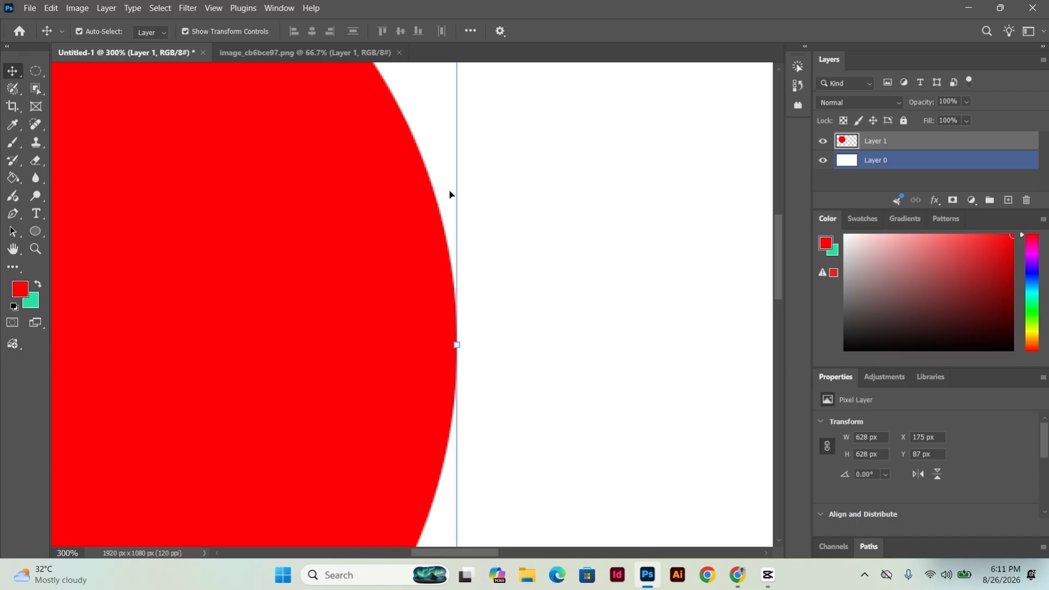
pyautogui.hotkey('ctrl', '-')
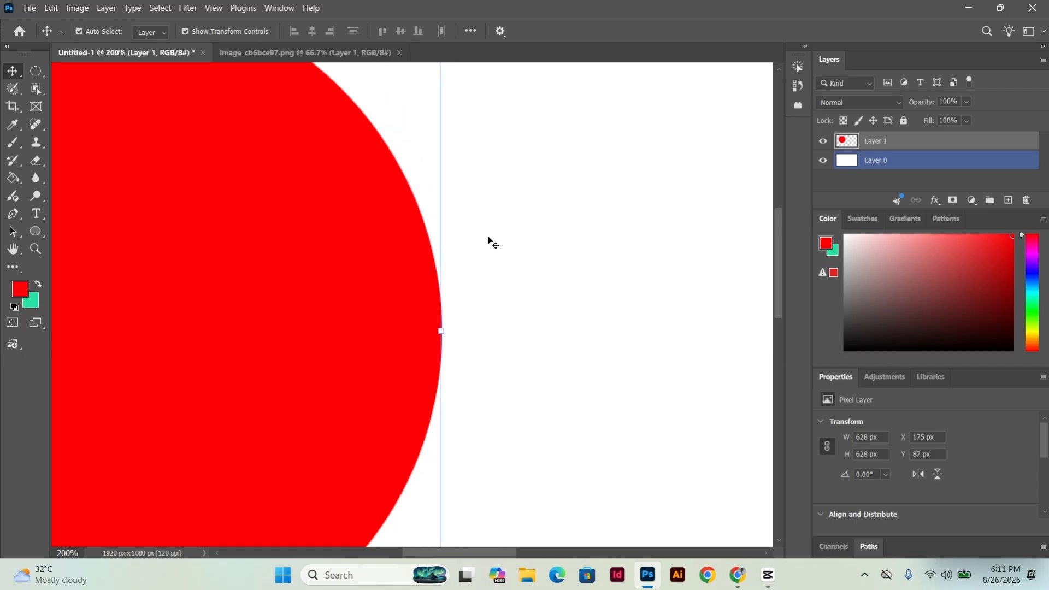
pyautogui.hotkey('ctrl', '-')
pyautogui.hotkey('ctrl', '-')
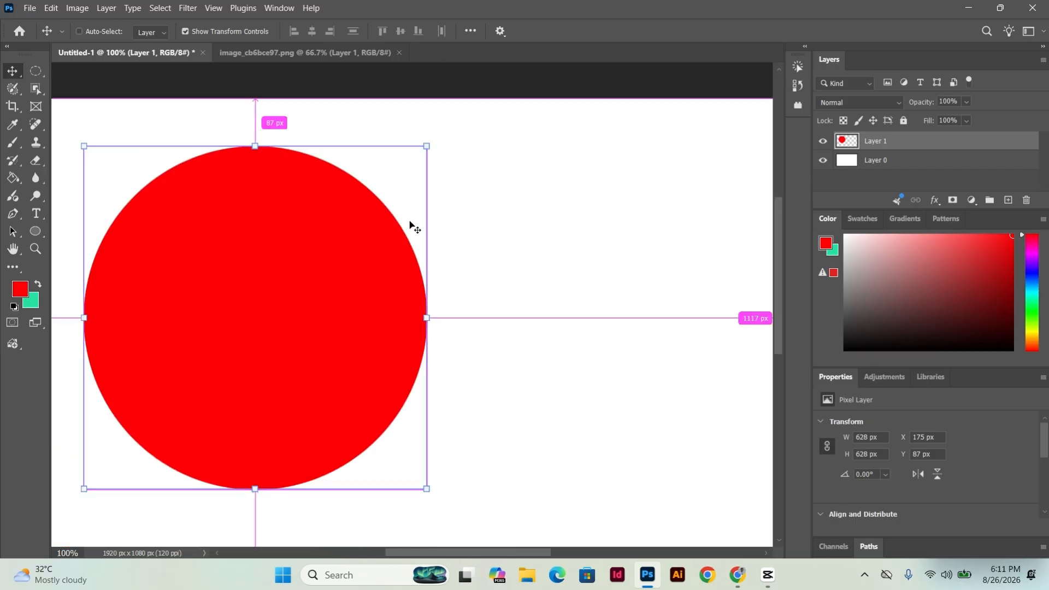
pyautogui.moveTo(462, 348); pyautogui.dragTo(358, 265)
# Step: Add a new layer directly above the white background layer and turn off anti-aliasing for the Elliptical Marquee
pyautogui.click(618, 197)
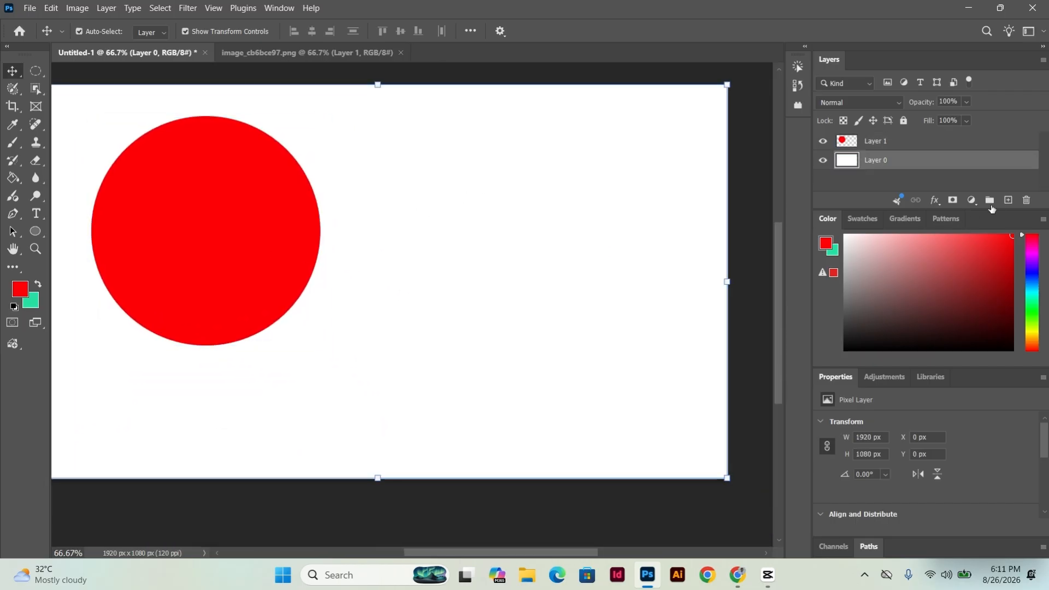
pyautogui.click(1008, 200)
pyautogui.click(112, 196)
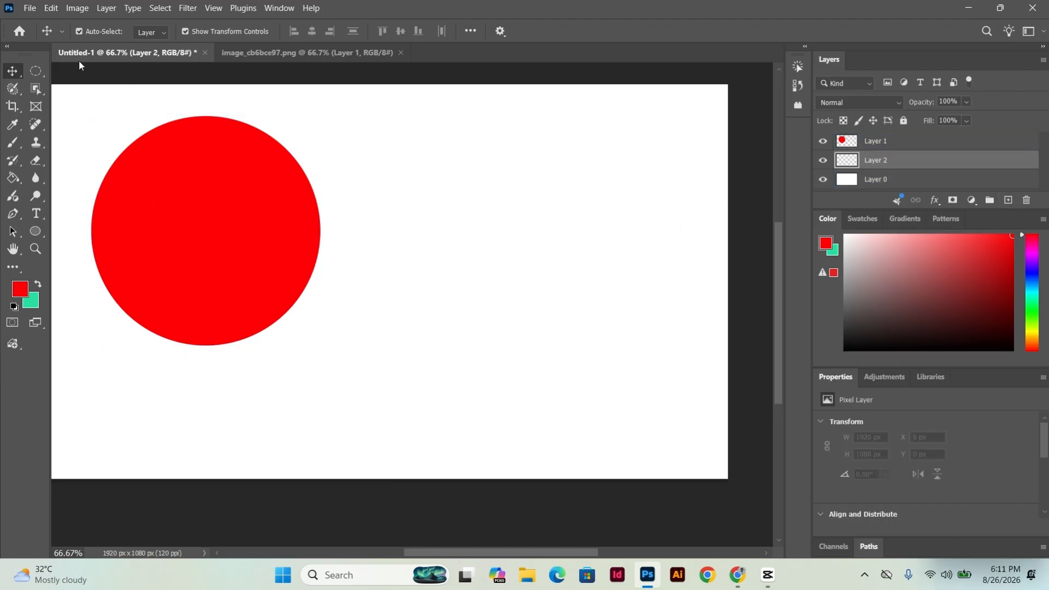
pyautogui.click(36, 72)
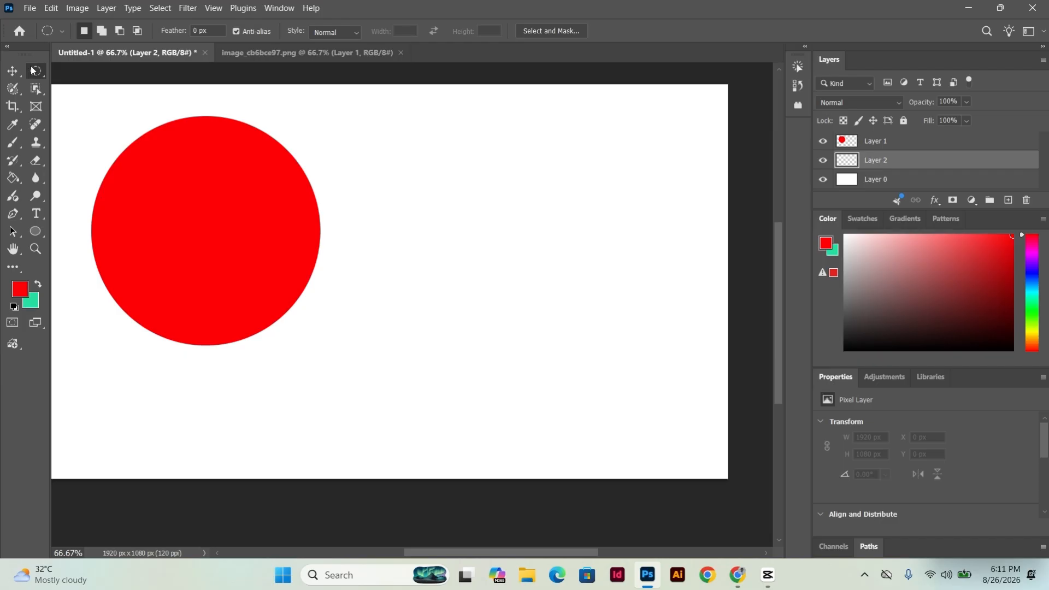
pyautogui.rightClick(34, 69)
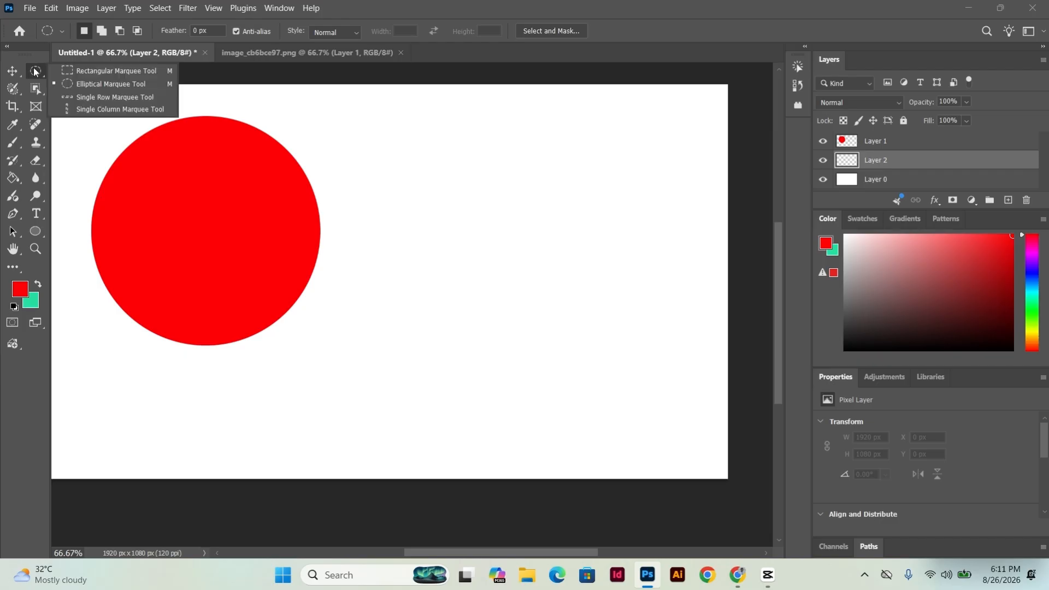
pyautogui.click(34, 69)
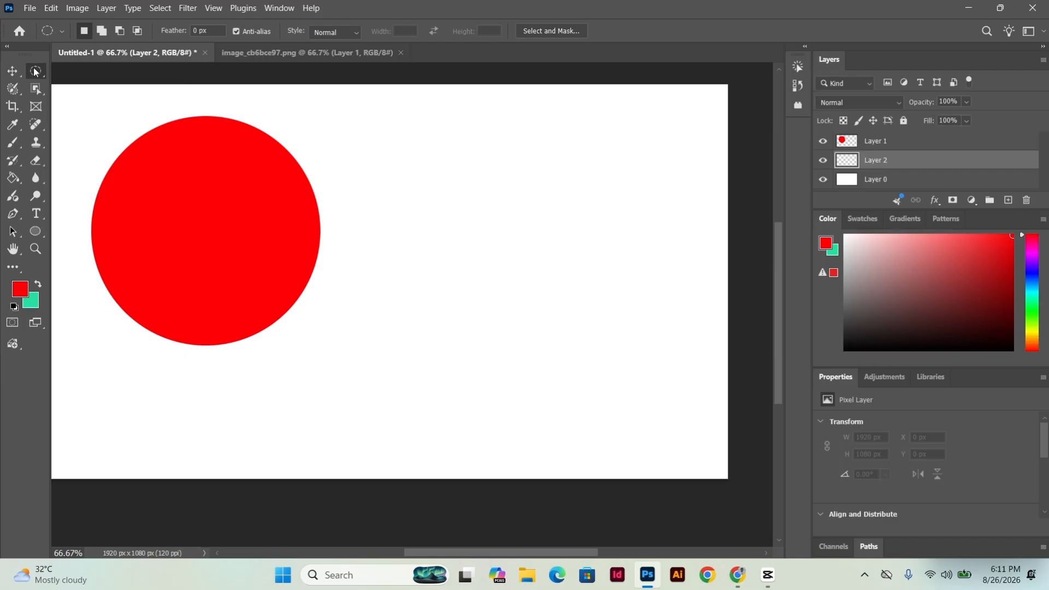
pyautogui.click(237, 31)
# Step: Draw a circular selection about 615 px across beside the red circle, fill it with the green background color, and deselect
pyautogui.moveTo(465, 226); pyautogui.dragTo(577, 368)
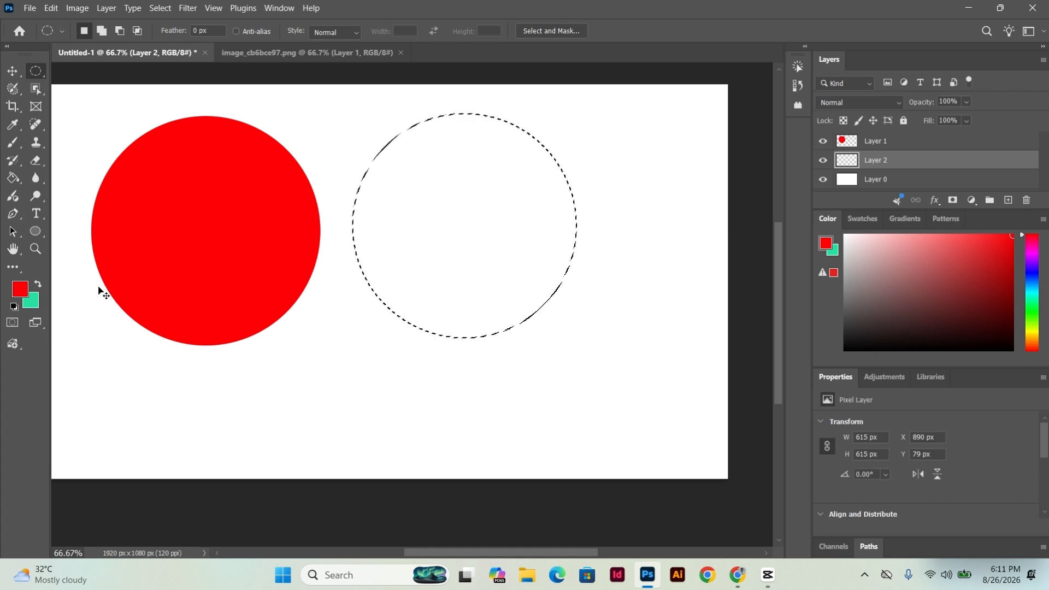
pyautogui.hotkey('ctrl', 'BackSpace')
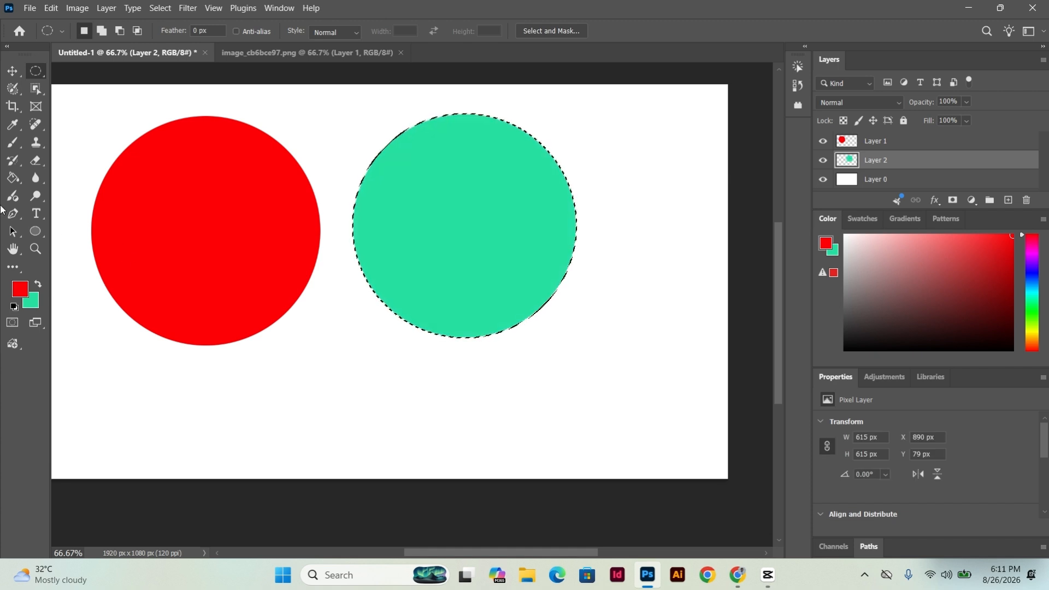
pyautogui.click(12, 71)
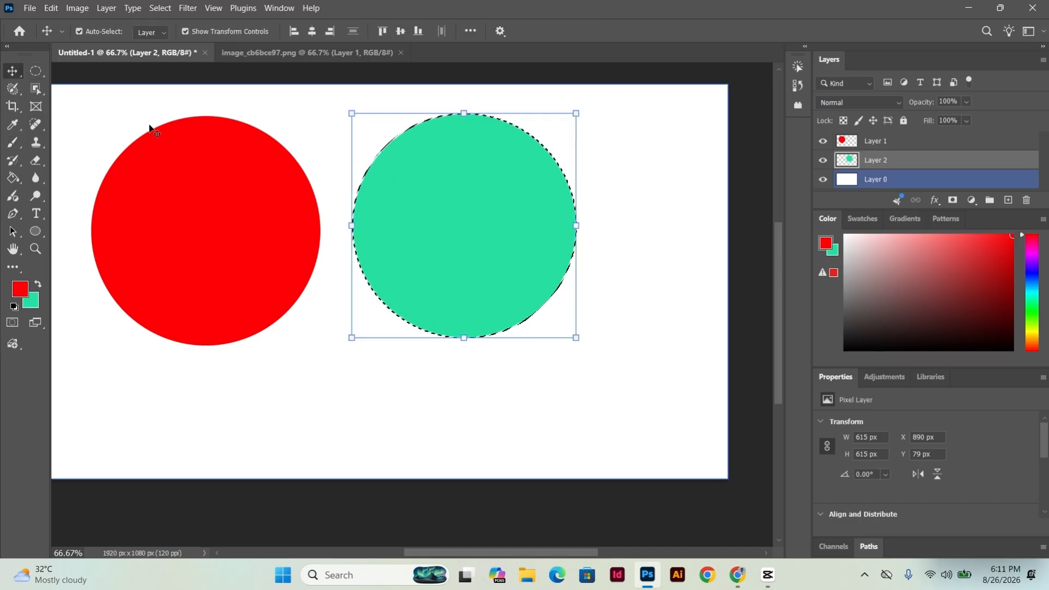
pyautogui.hotkey('ctrl', 'd')
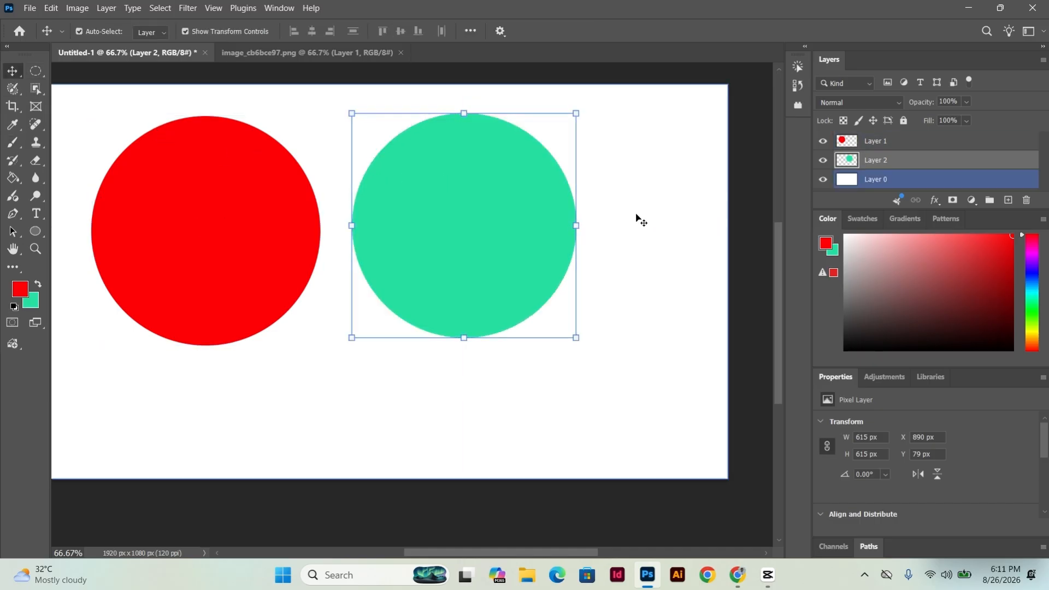
# Step: Examine the green circle's edge drawn without anti-aliasing at 300% magnification, returning to the view of both circles
pyautogui.click(643, 220)
pyautogui.click(36, 71)
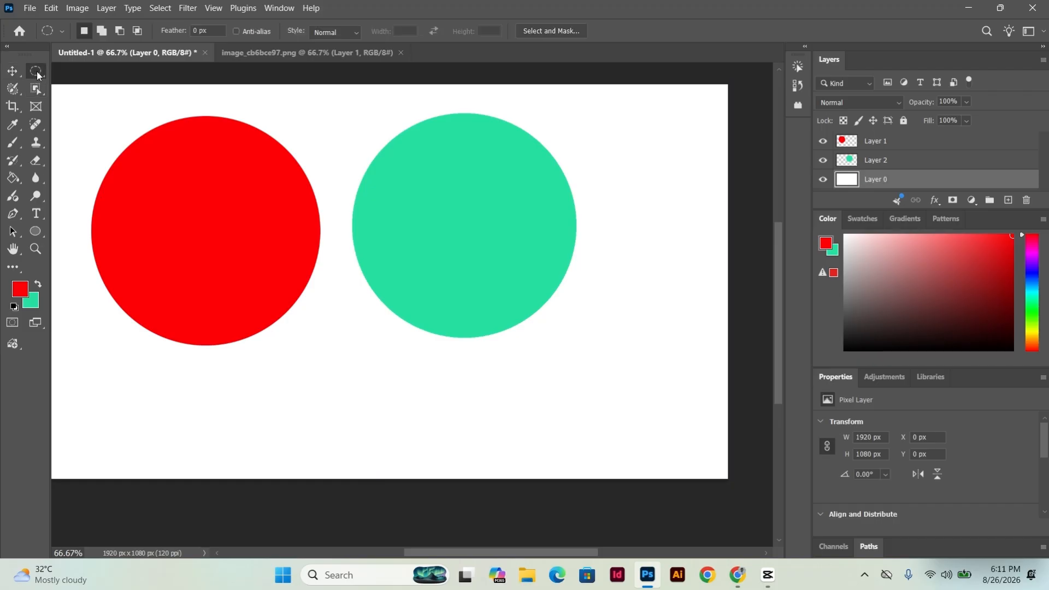
pyautogui.click(12, 70)
pyautogui.press('ctrl')
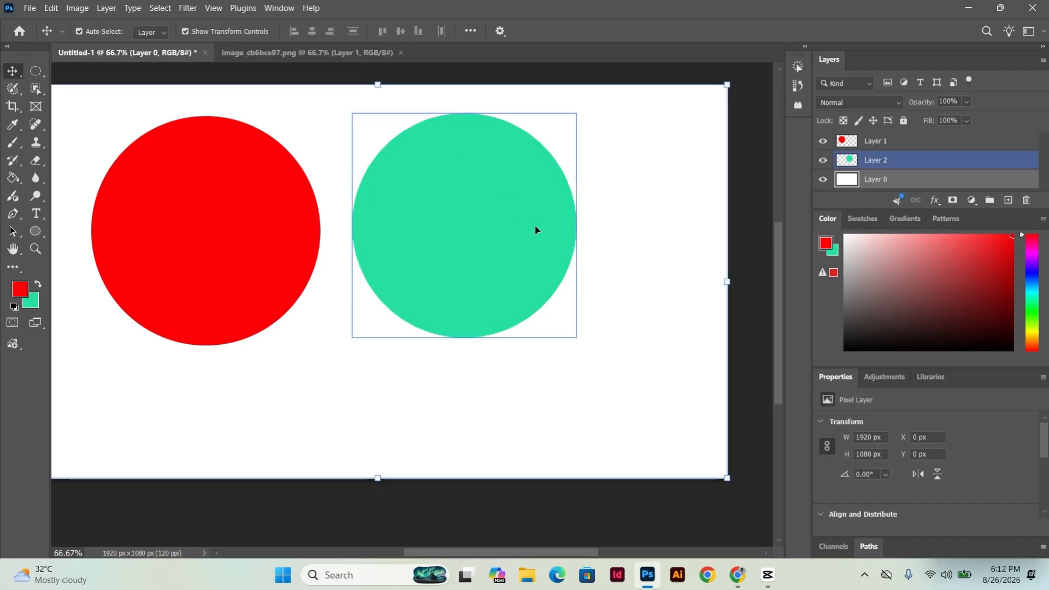
pyautogui.scroll(5, 538, 226)
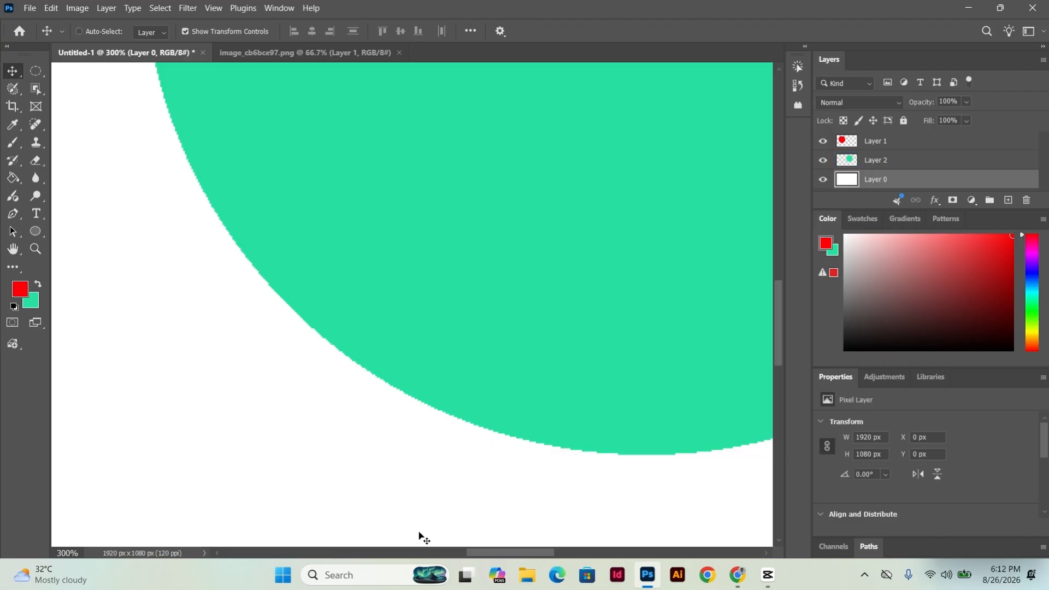
pyautogui.scroll(-4, 424, 538)
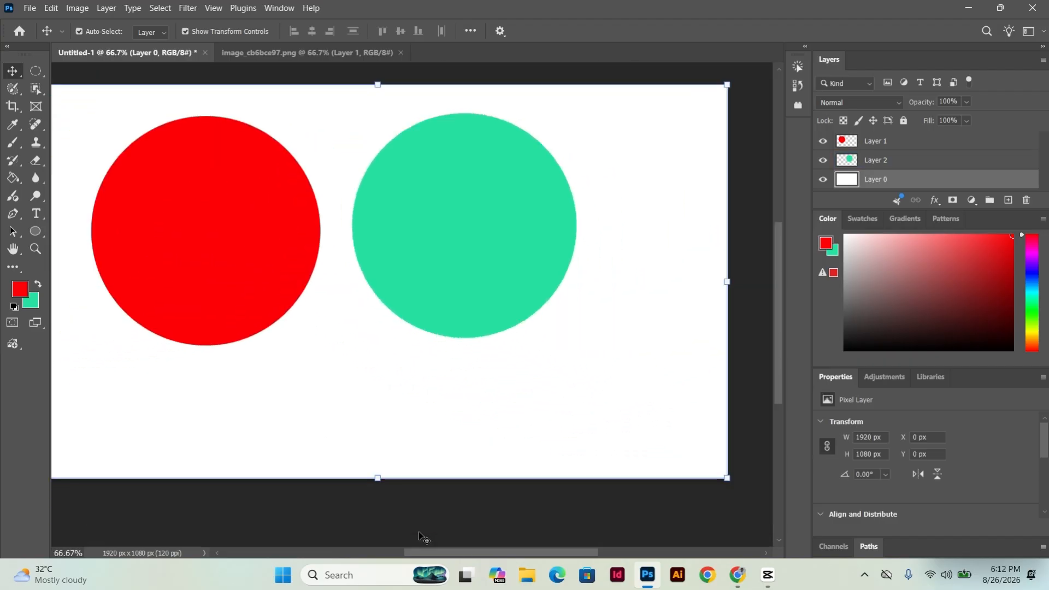
# Step: Delete the green circle's layer, select the red circle's layer, and turn the marquee's anti-aliasing back on
pyautogui.click(896, 162)
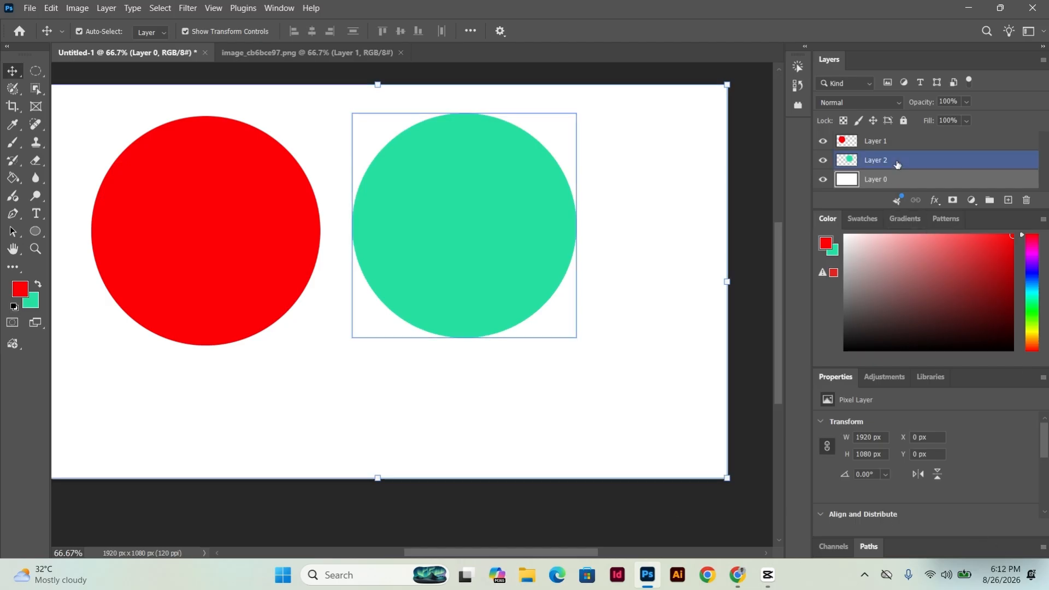
pyautogui.press('Delete')
pyautogui.click(889, 143)
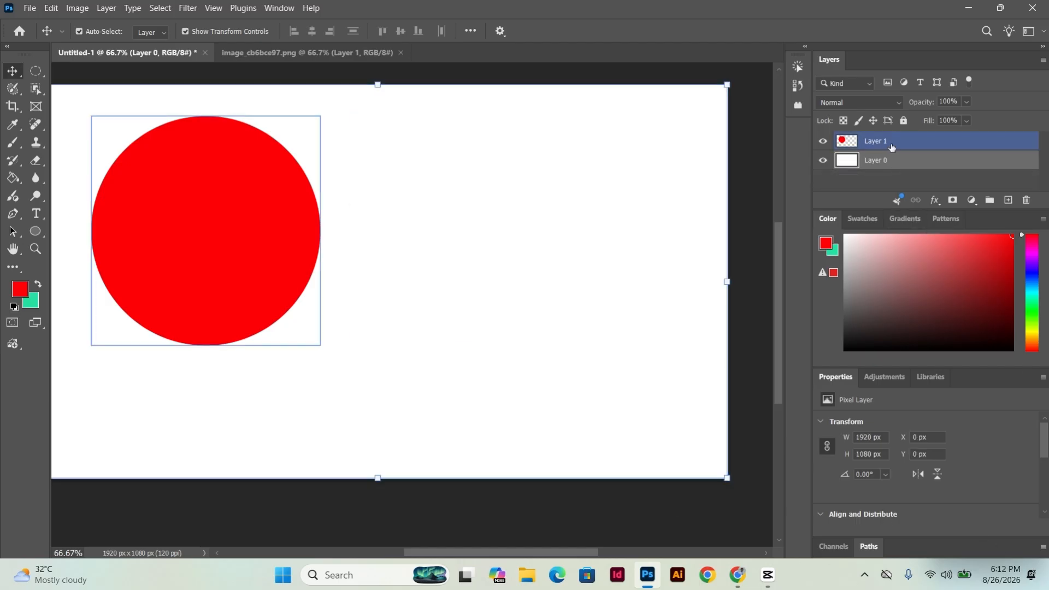
pyautogui.click(37, 70)
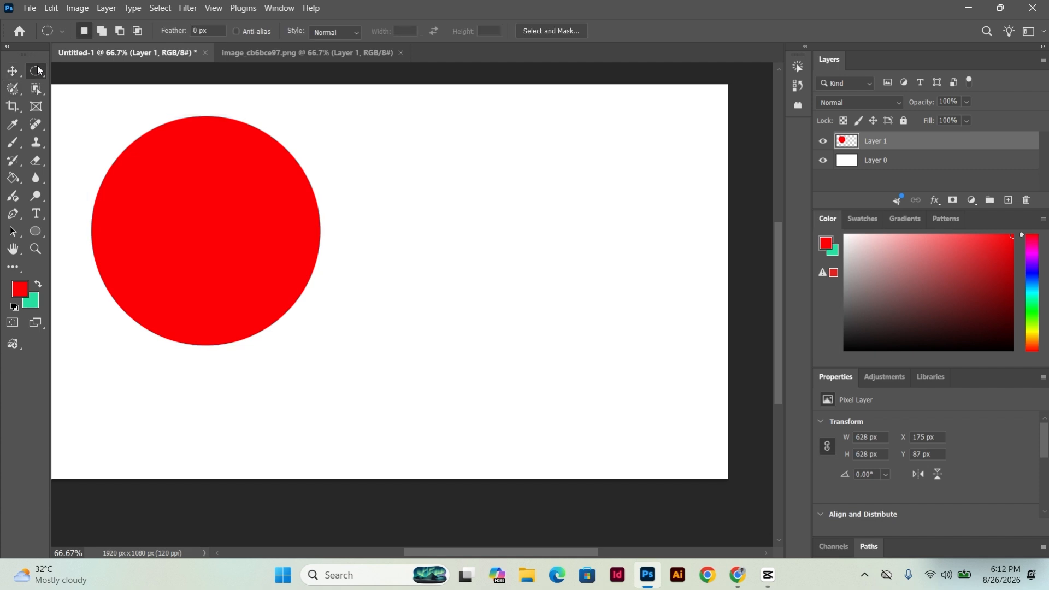
pyautogui.click(236, 32)
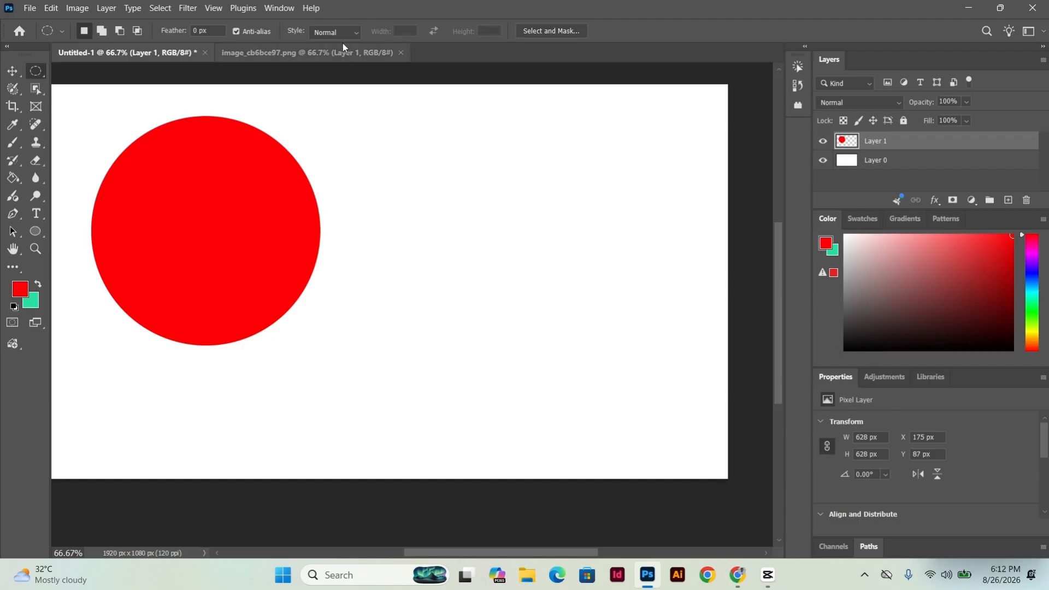
# Step: Set the marquee's style to Fixed Ratio at 1:1 and draw several circular selections beside the red circle, ending with one about 250 px across
pyautogui.click(357, 32)
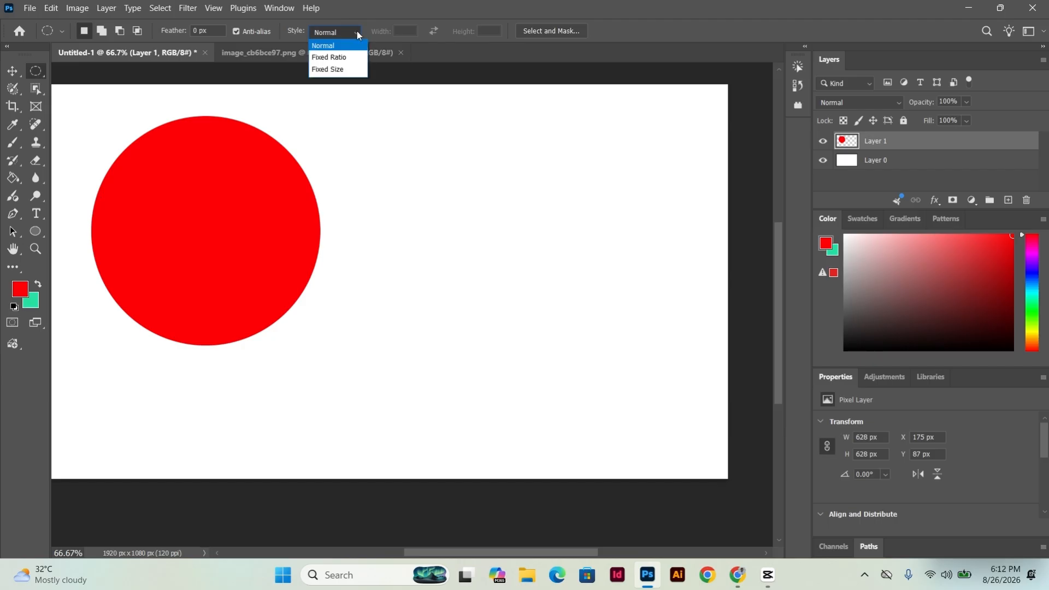
pyautogui.click(334, 59)
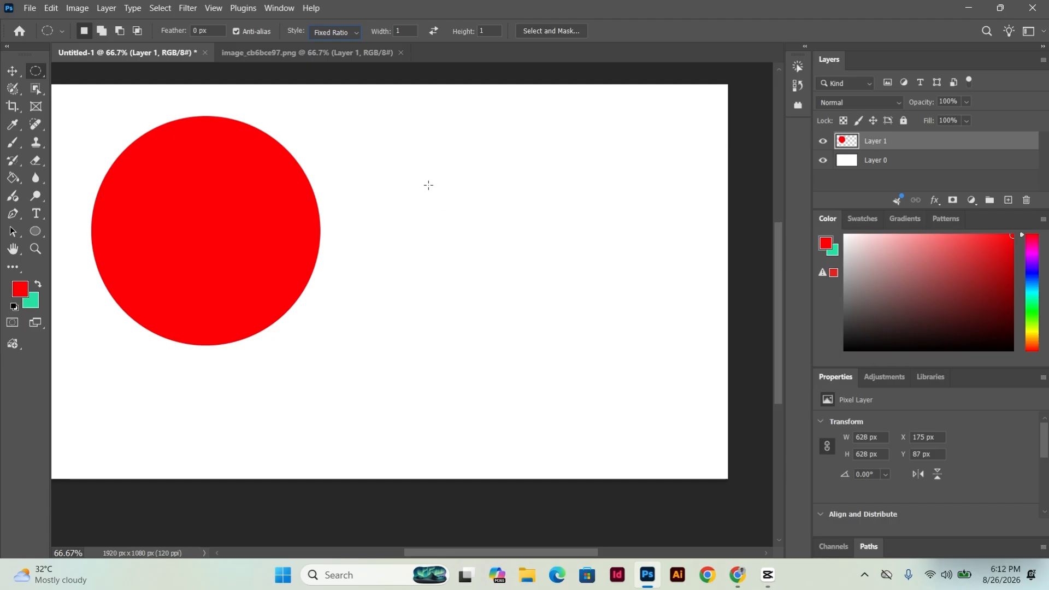
pyautogui.moveTo(429, 186); pyautogui.dragTo(576, 320)
pyautogui.moveTo(404, 161); pyautogui.dragTo(560, 270)
pyautogui.moveTo(544, 147); pyautogui.dragTo(673, 336)
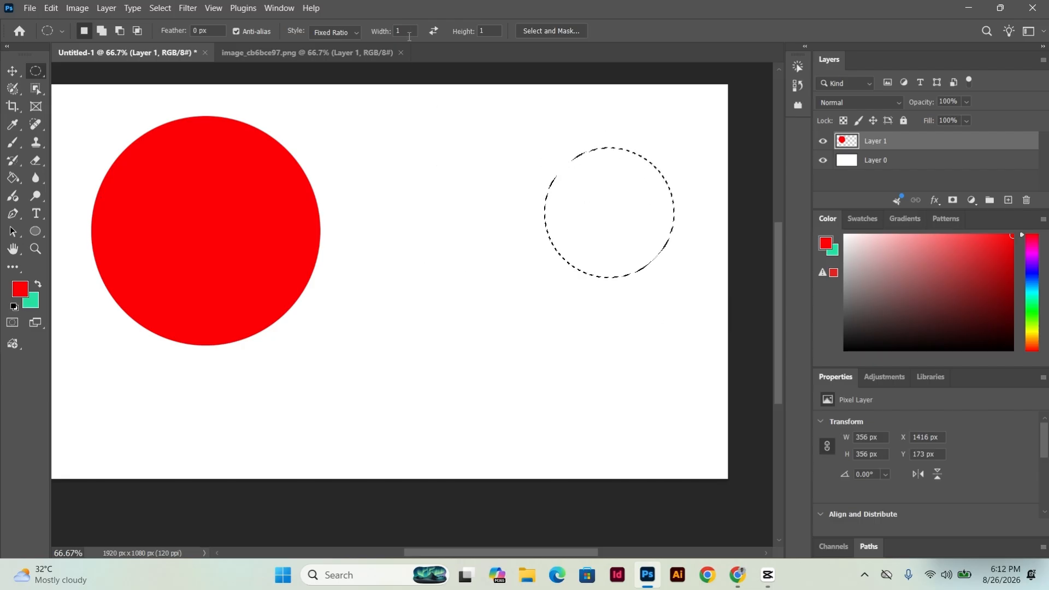
pyautogui.moveTo(394, 146); pyautogui.dragTo(496, 276)
pyautogui.moveTo(525, 117); pyautogui.dragTo(617, 267)
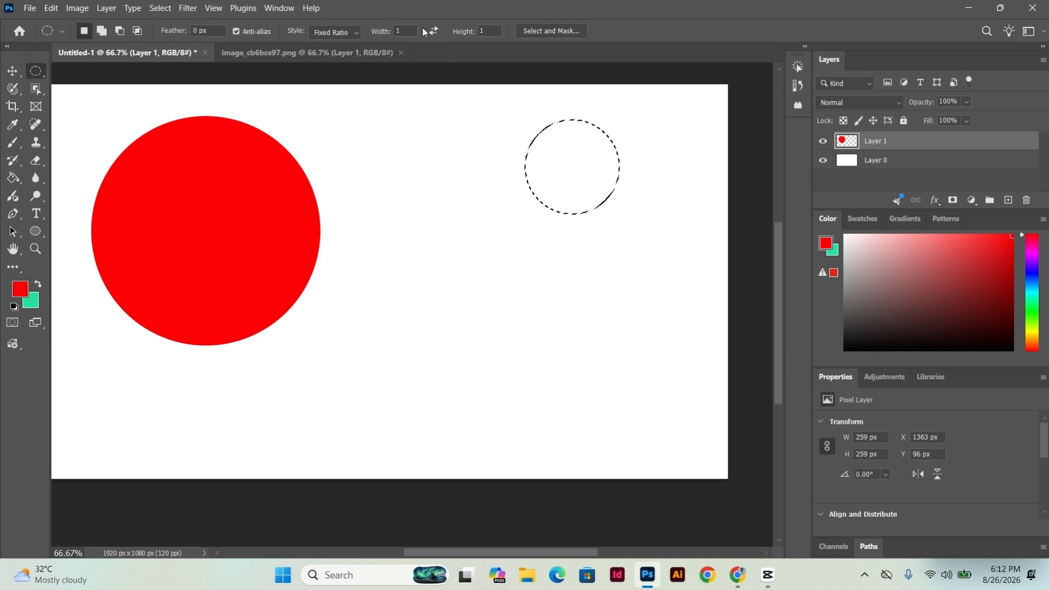
pyautogui.moveTo(408, 178); pyautogui.dragTo(514, 312)
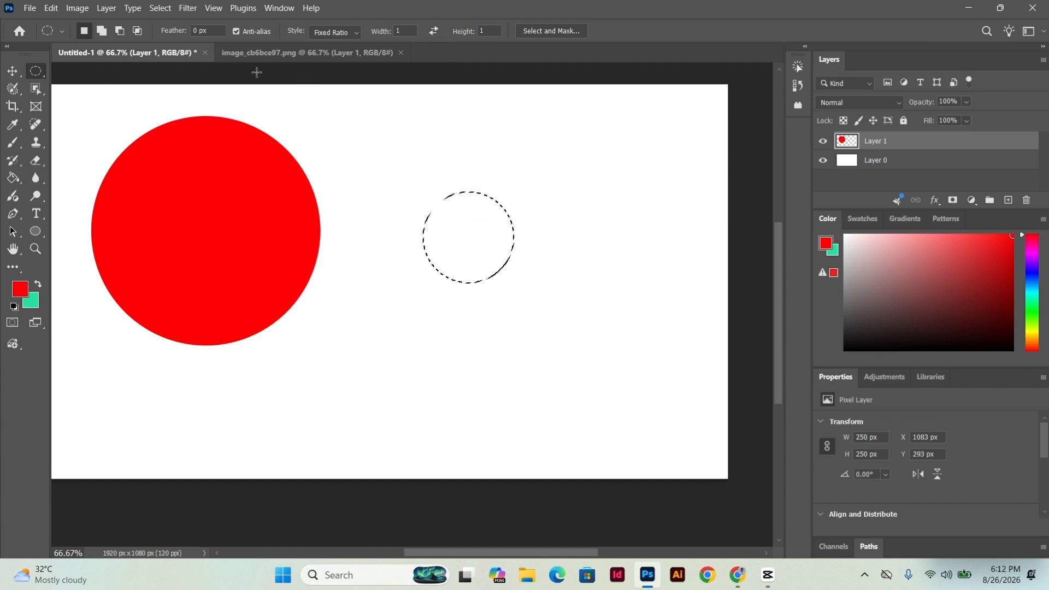
# Step: Set the marquee's style to Fixed Size and place several 64 by 64 px circular selections beside the red circle
pyautogui.click(355, 34)
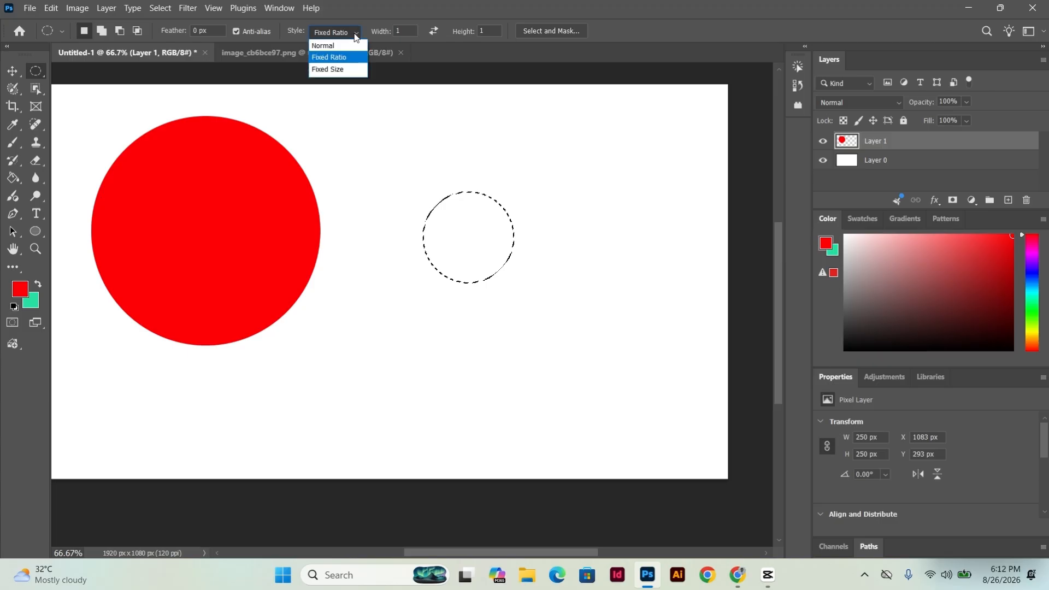
pyautogui.click(333, 70)
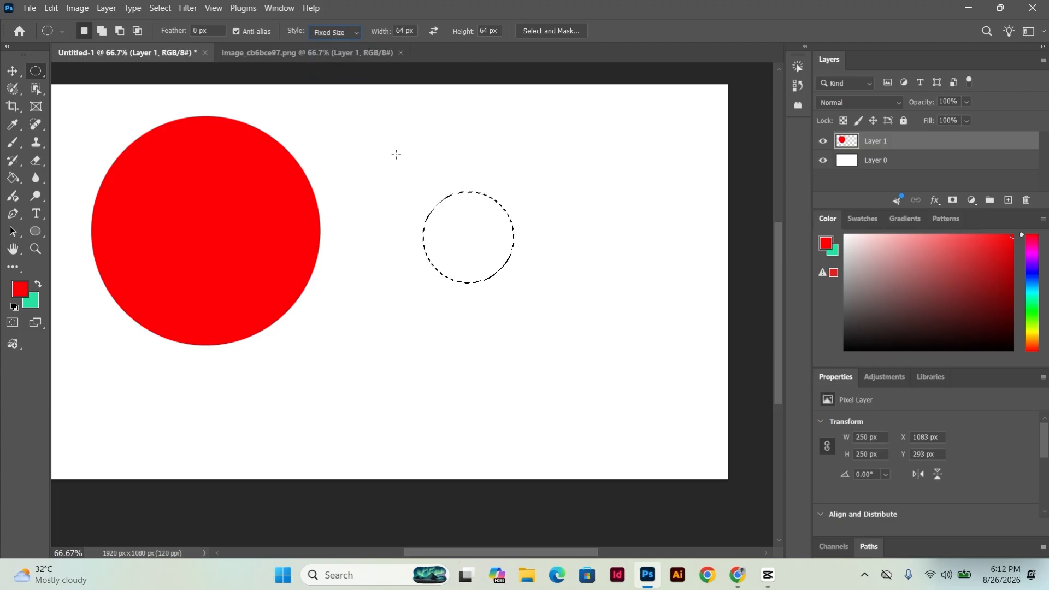
pyautogui.click(407, 190)
pyautogui.moveTo(407, 190); pyautogui.dragTo(536, 314)
pyautogui.click(388, 139)
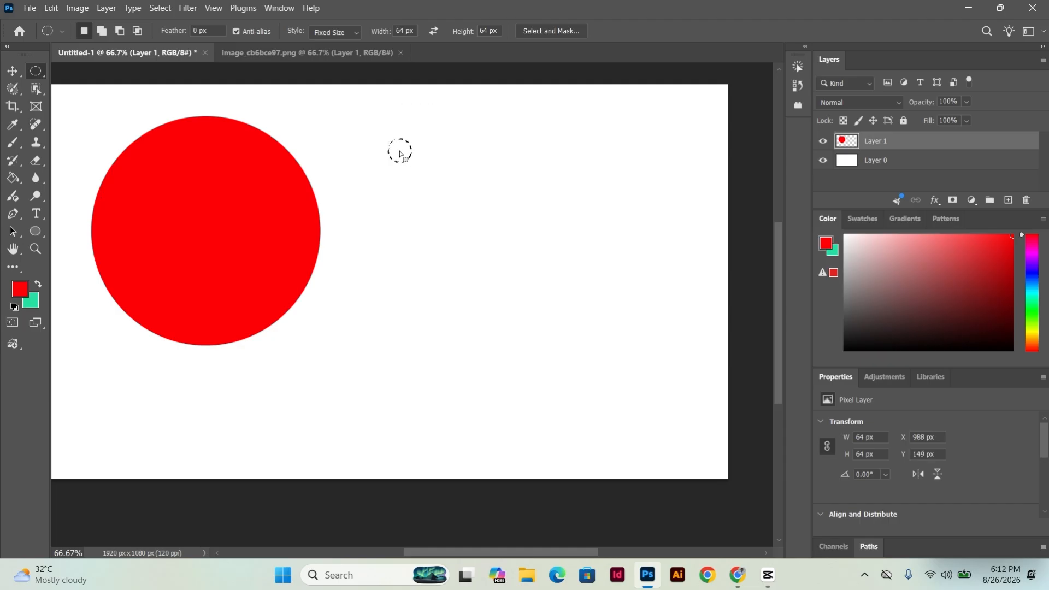
pyautogui.click(424, 229)
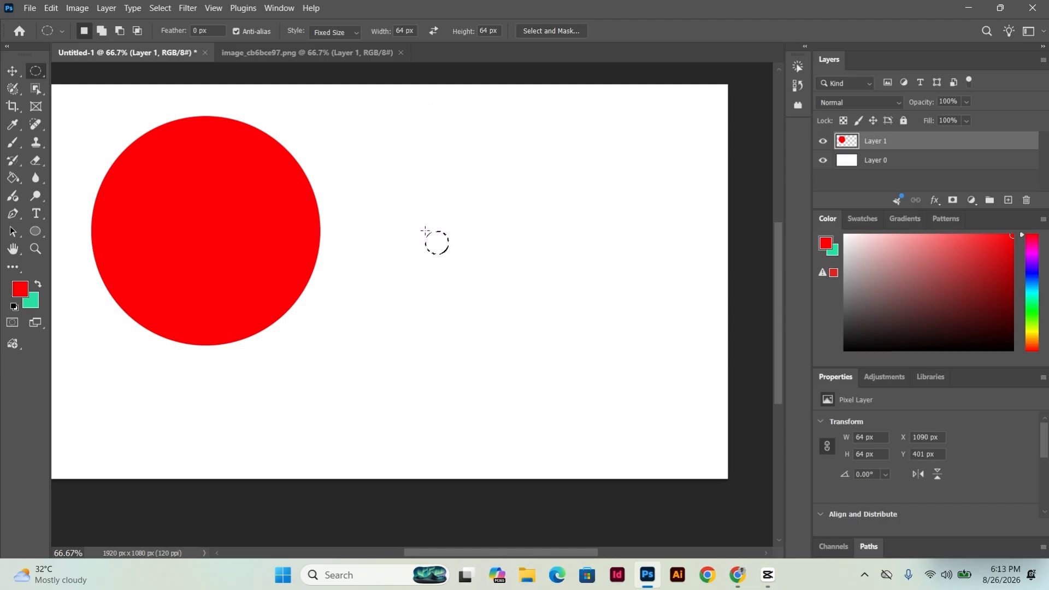
pyautogui.click(521, 183)
pyautogui.click(434, 186)
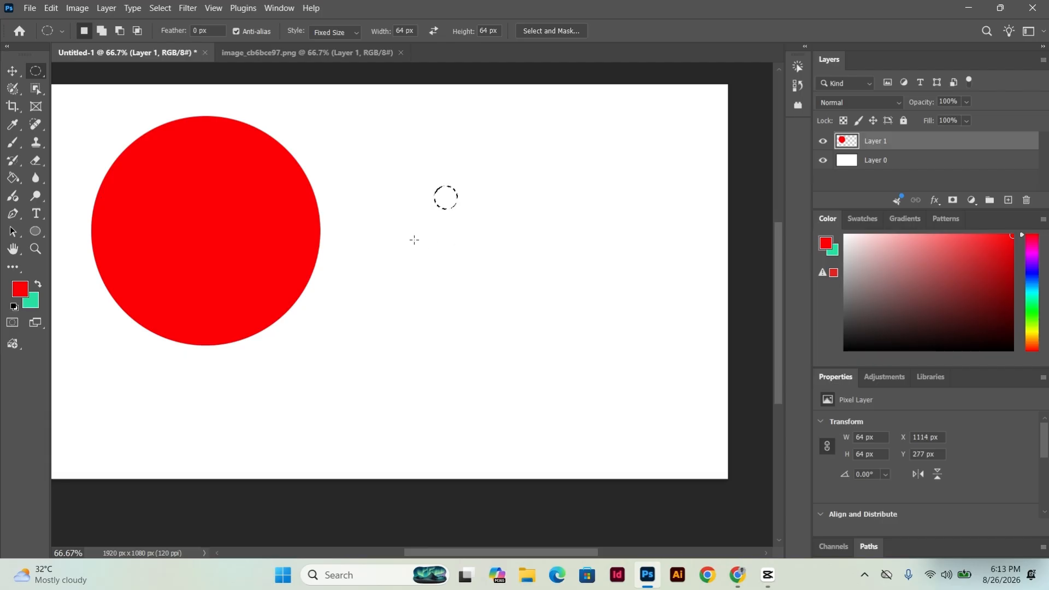
pyautogui.click(393, 232)
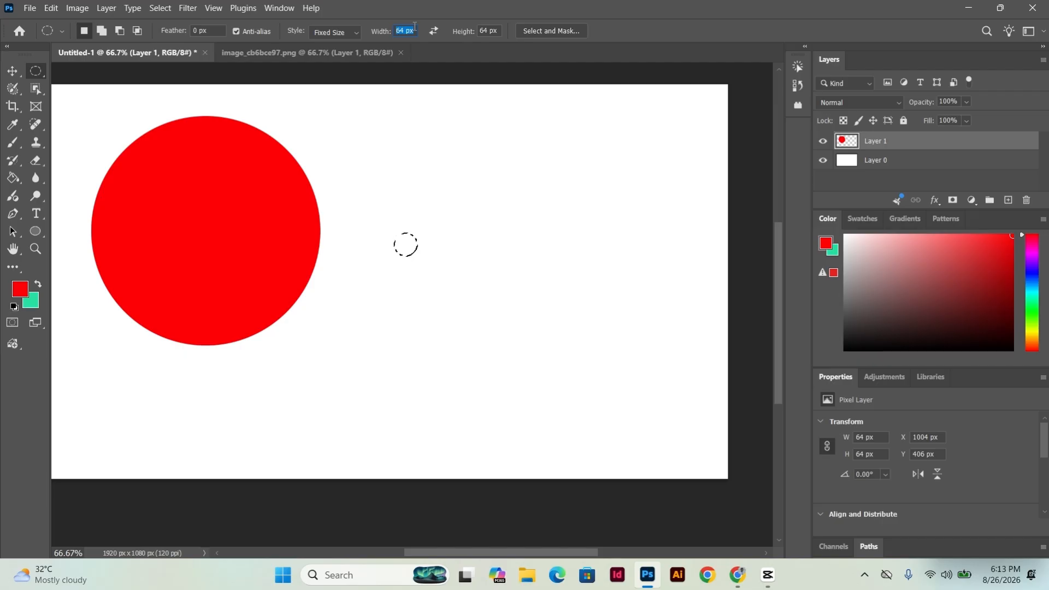
# Step: Set the fixed width and height to 250 px and place a circular selection of that size beside the red circle
pyautogui.write('250')
pyautogui.press('Tab')
pyautogui.write('250')
pyautogui.press('Return')
pyautogui.click(503, 218)
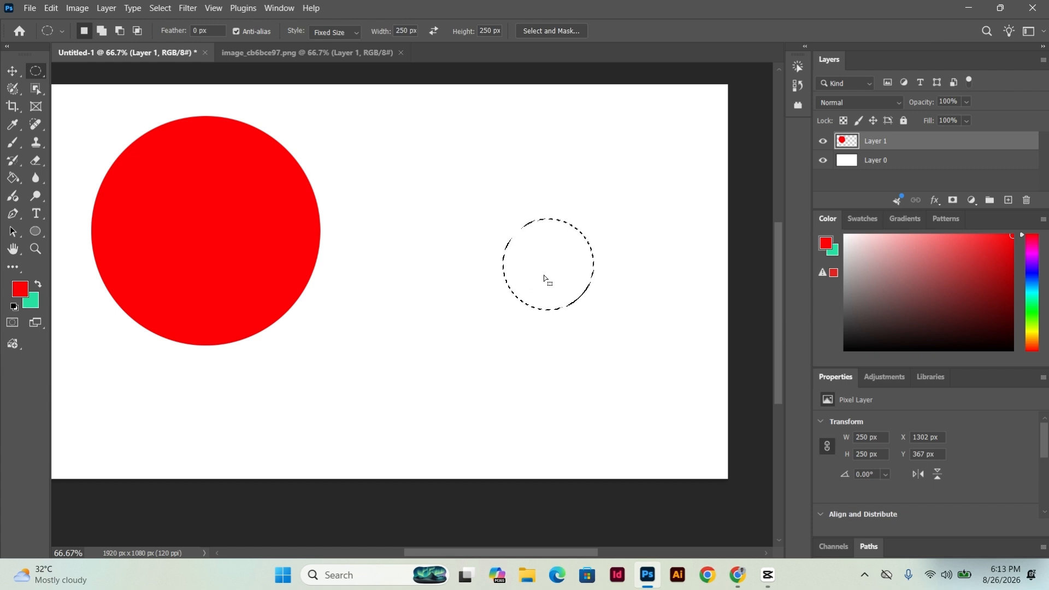
# Step: Return the Elliptical Marquee's style to Normal and clear the circular selection
pyautogui.click(12, 71)
pyautogui.click(33, 70)
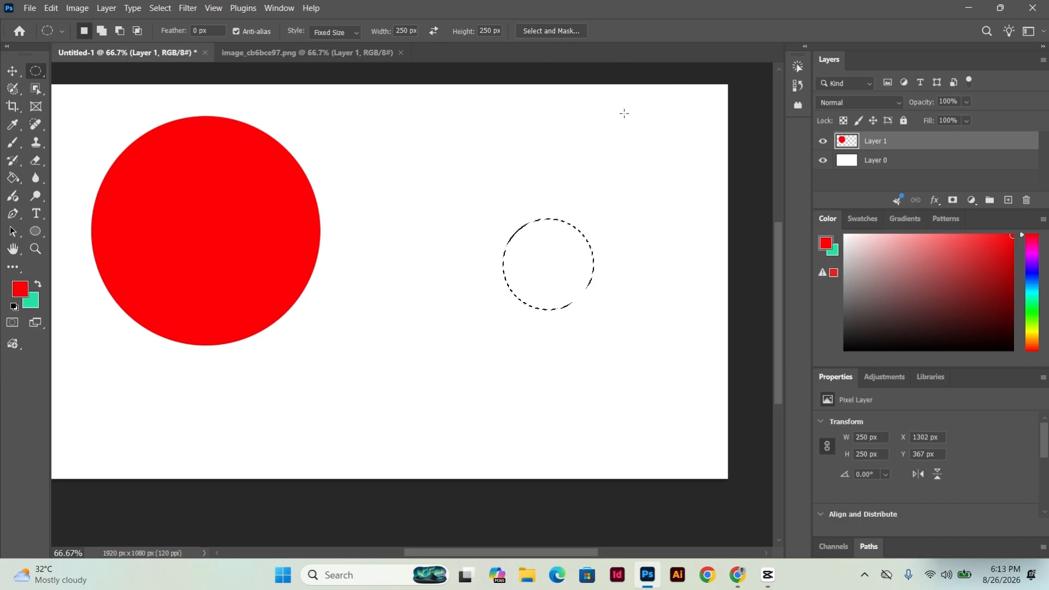
pyautogui.click(354, 32)
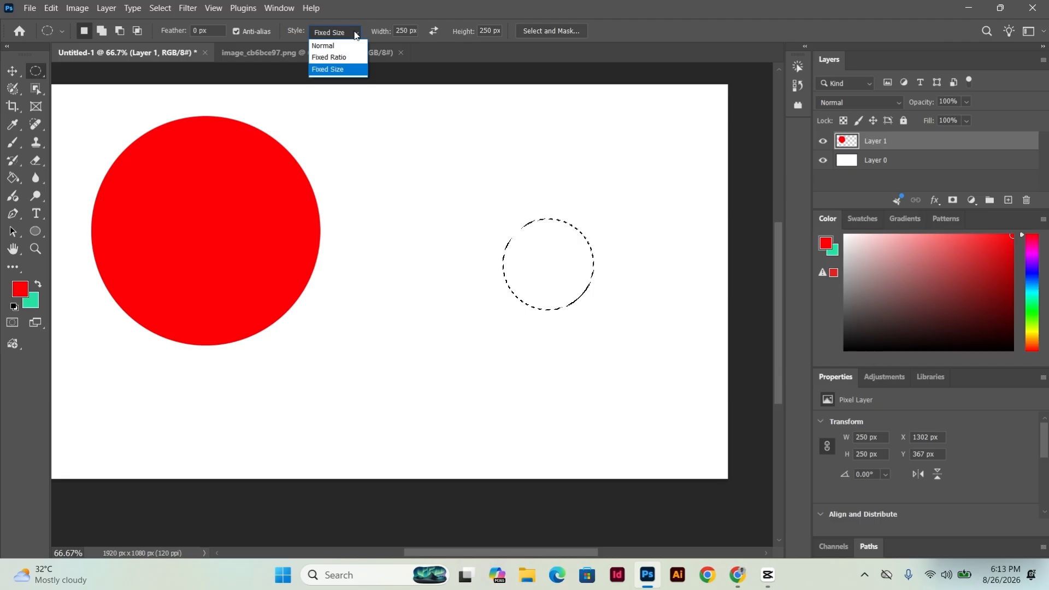
pyautogui.click(650, 561)
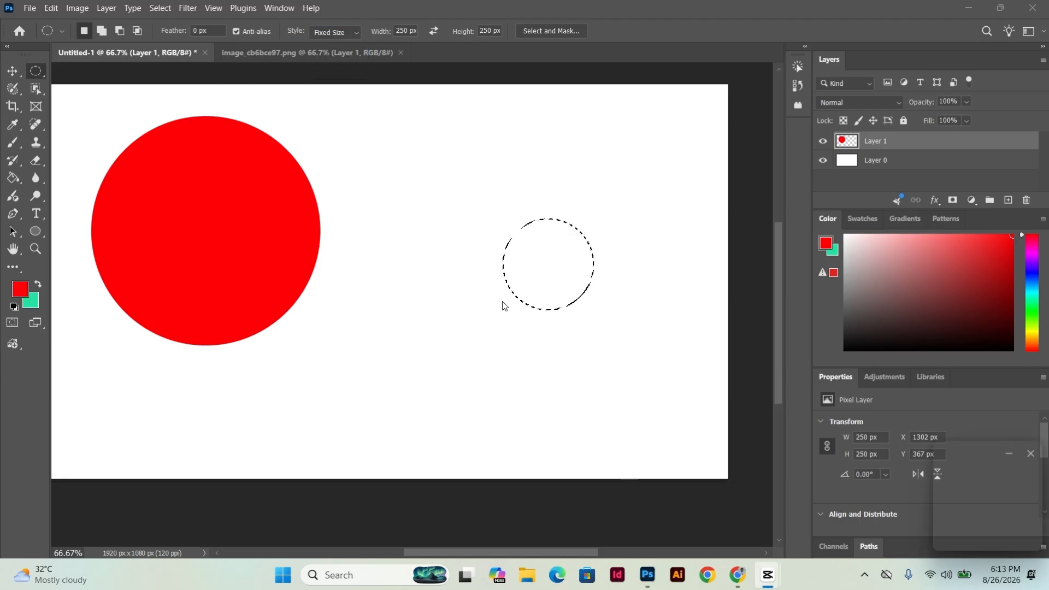
pyautogui.click(36, 73)
pyautogui.click(355, 33)
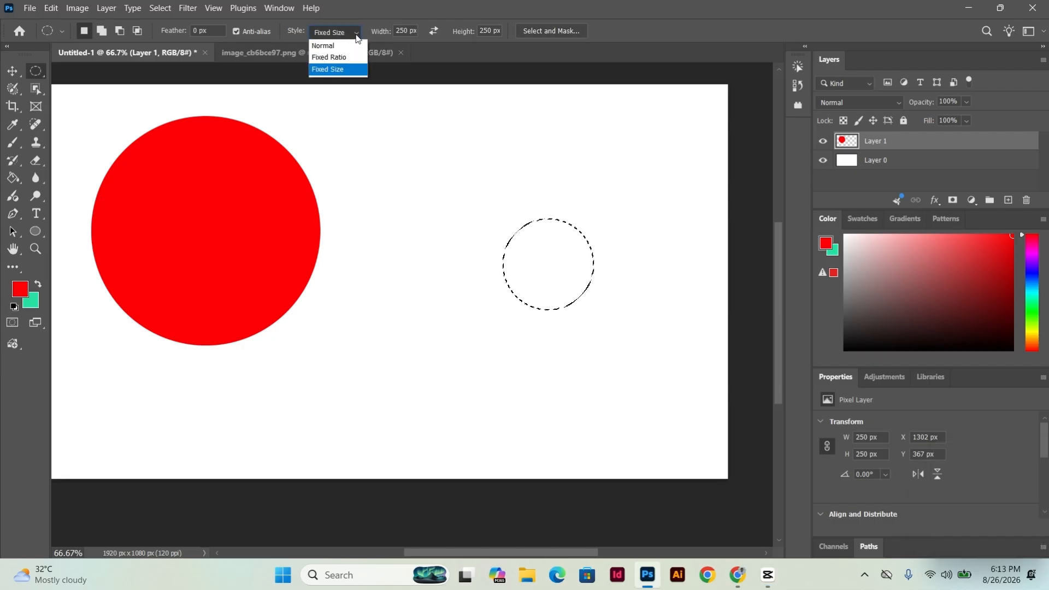
pyautogui.click(338, 43)
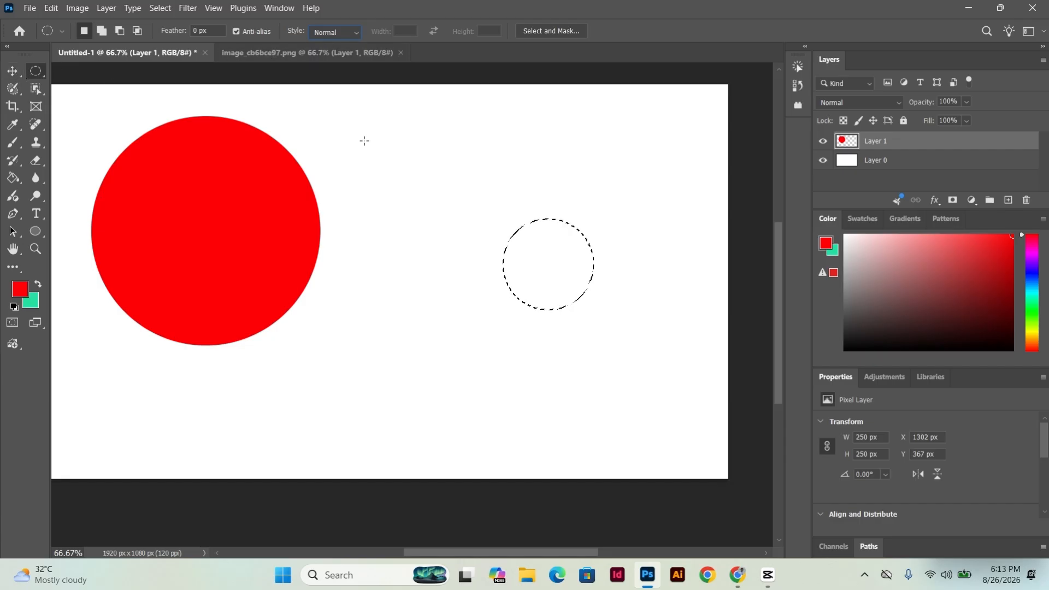
pyautogui.click(324, 147)
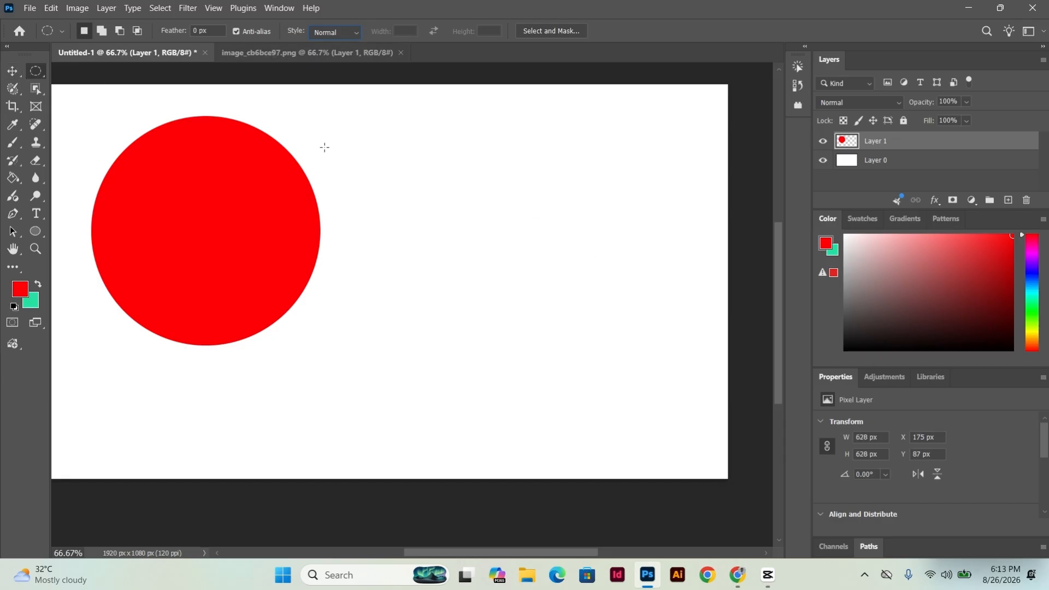
# Step: Switch to image_cb6bce97.png, set the Elliptical Marquee's feather to 20 px, and draw a circular selection about 386 px across, feather included, over the window
pyautogui.click(278, 51)
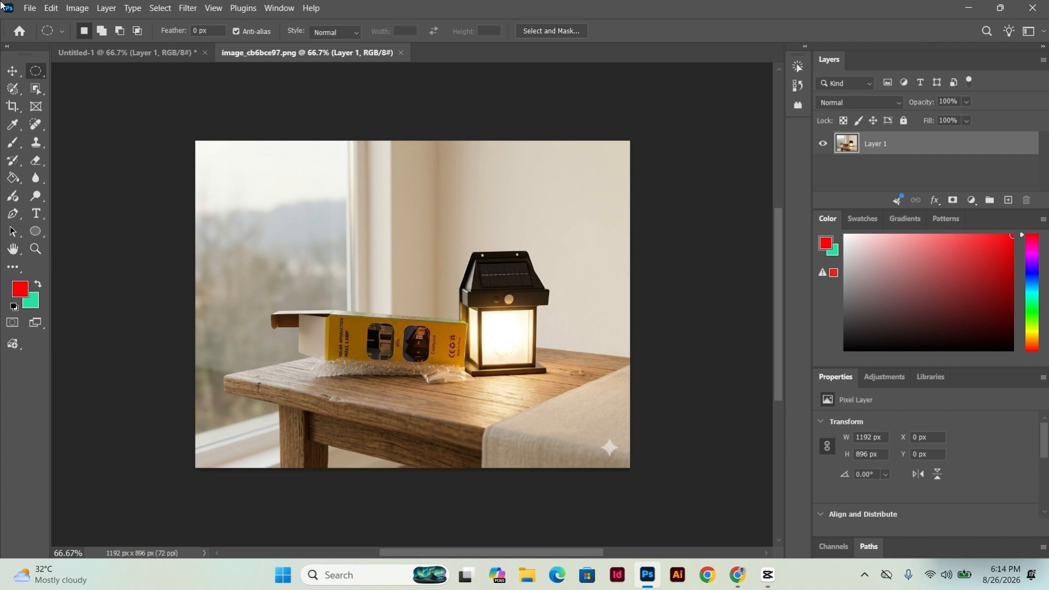
pyautogui.rightClick(39, 74)
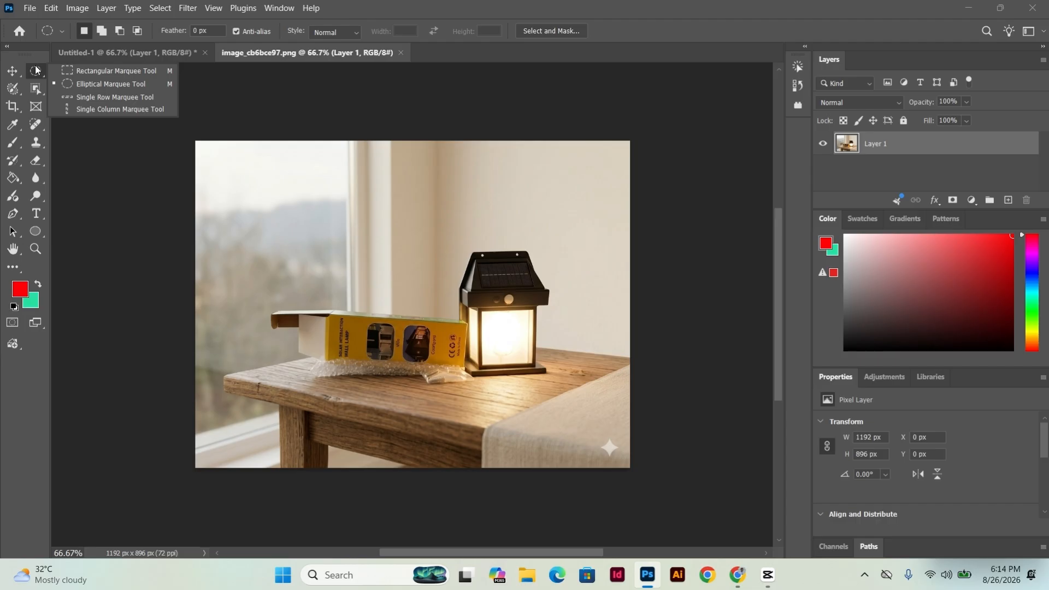
pyautogui.click(77, 83)
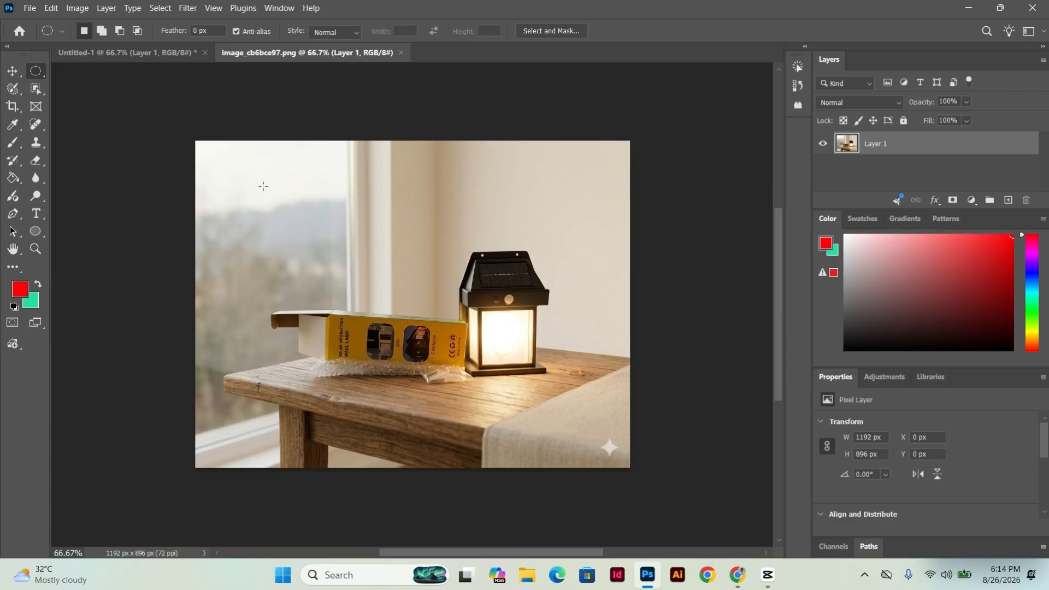
pyautogui.click(200, 30)
pyautogui.write('20')
pyautogui.scroll(1, 228, 60)
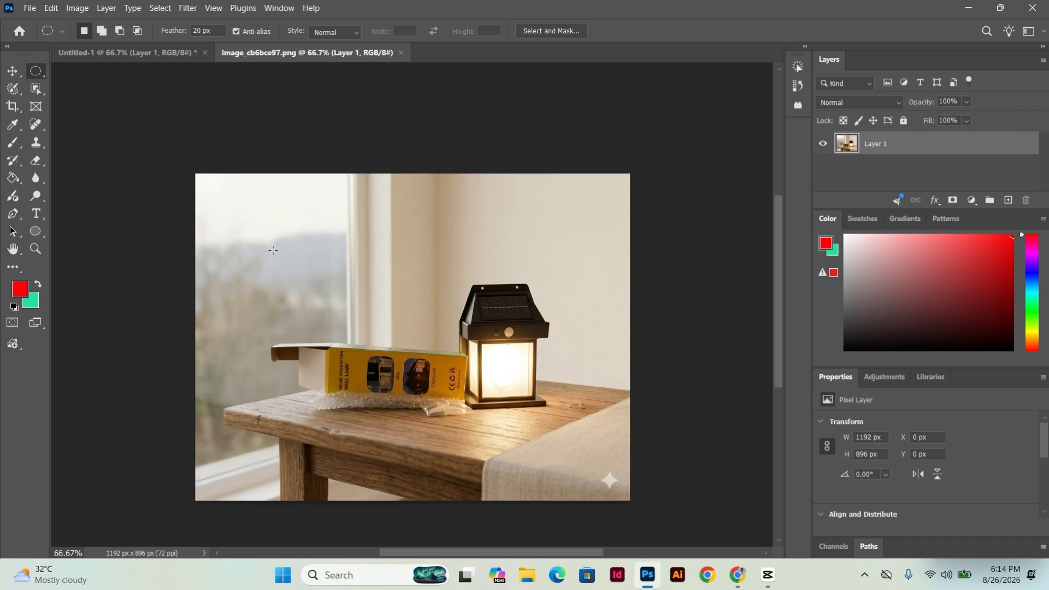
pyautogui.moveTo(273, 240); pyautogui.dragTo(335, 290)
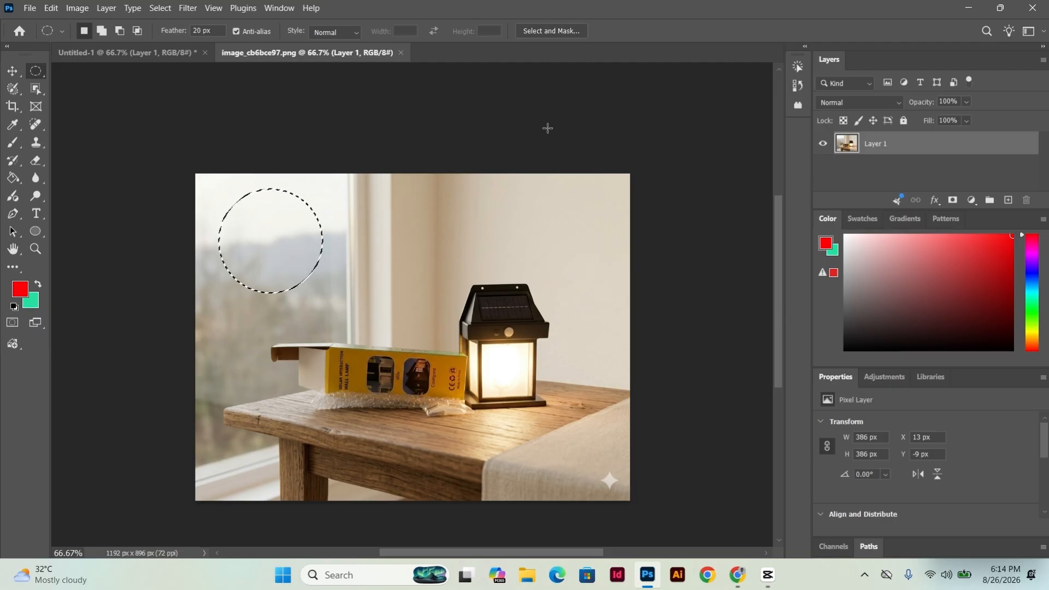
# Step: Undo a red fill tried on the photo layer and fill the feathered circle with red on a new layer instead
pyautogui.hotkey('alt', 'BackSpace')
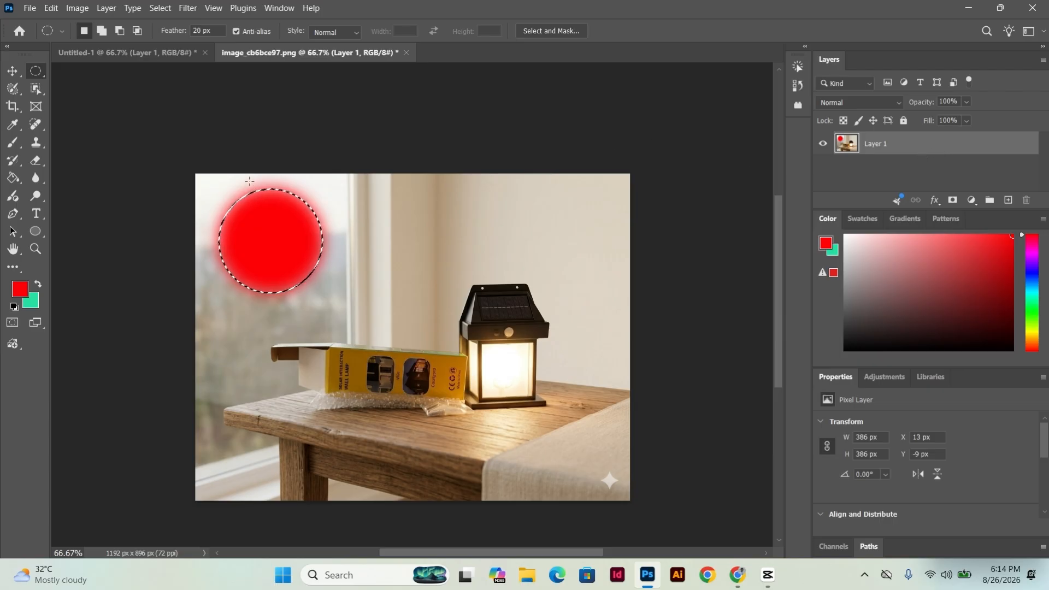
pyautogui.hotkey('ctrl', 'z')
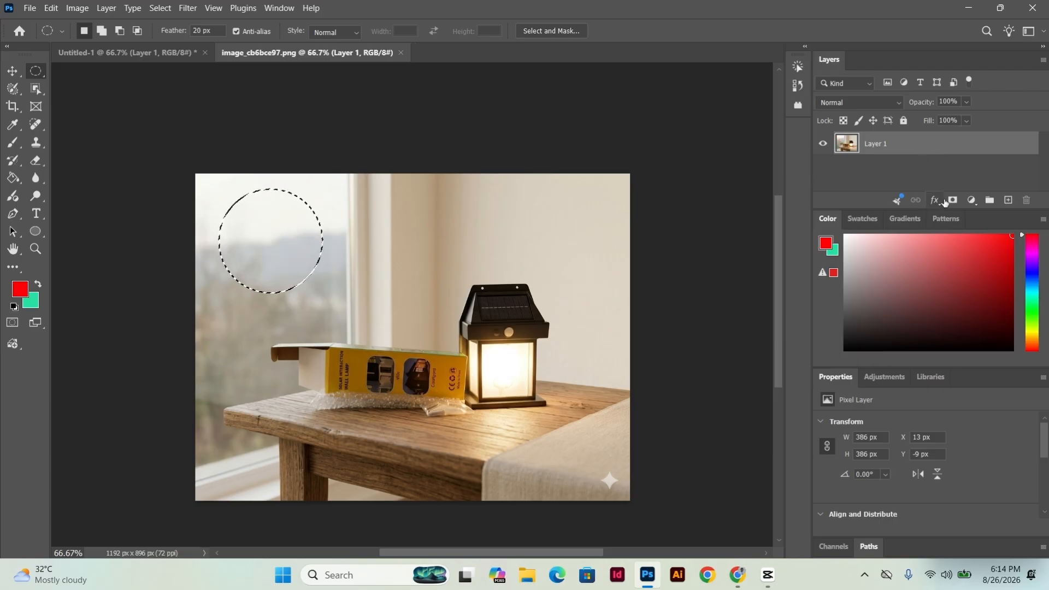
pyautogui.click(1008, 200)
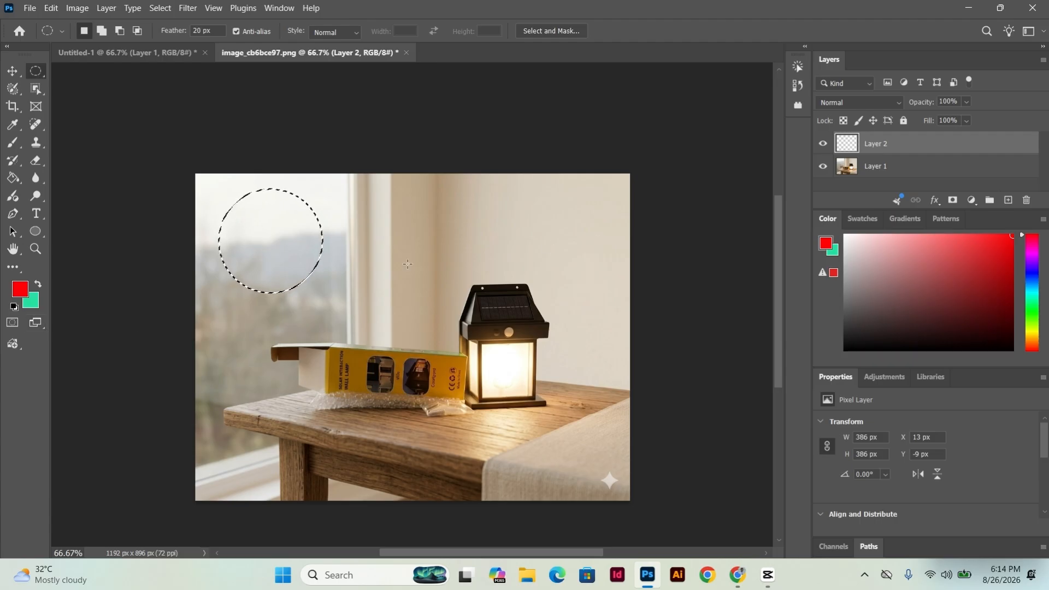
pyautogui.hotkey('alt', 'BackSpace')
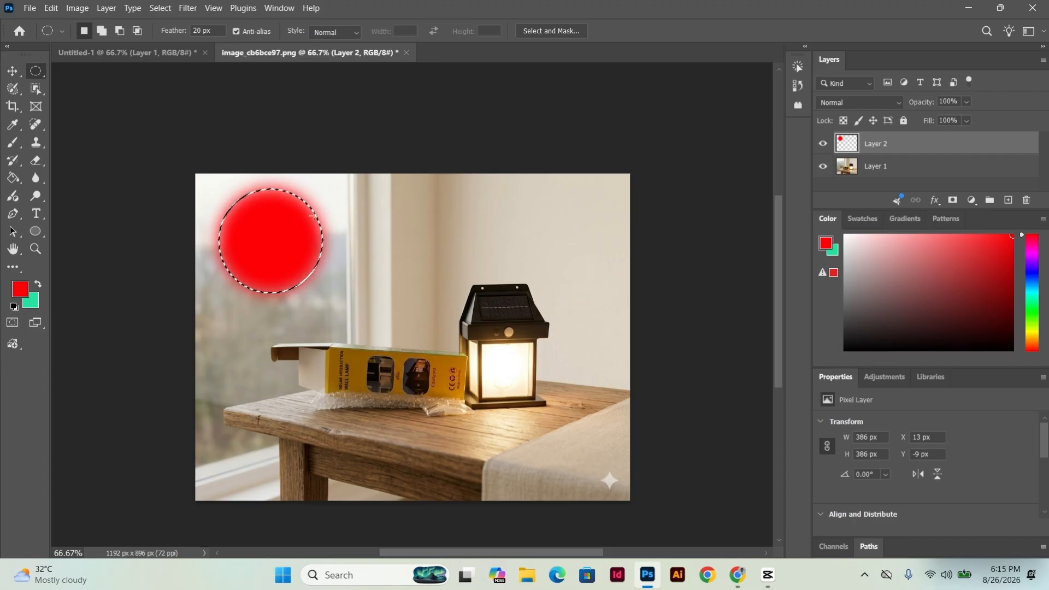
# Step: Lower the red circle layer's opacity to 47% and deselect
pyautogui.click(966, 102)
pyautogui.moveTo(981, 118); pyautogui.dragTo(947, 124)
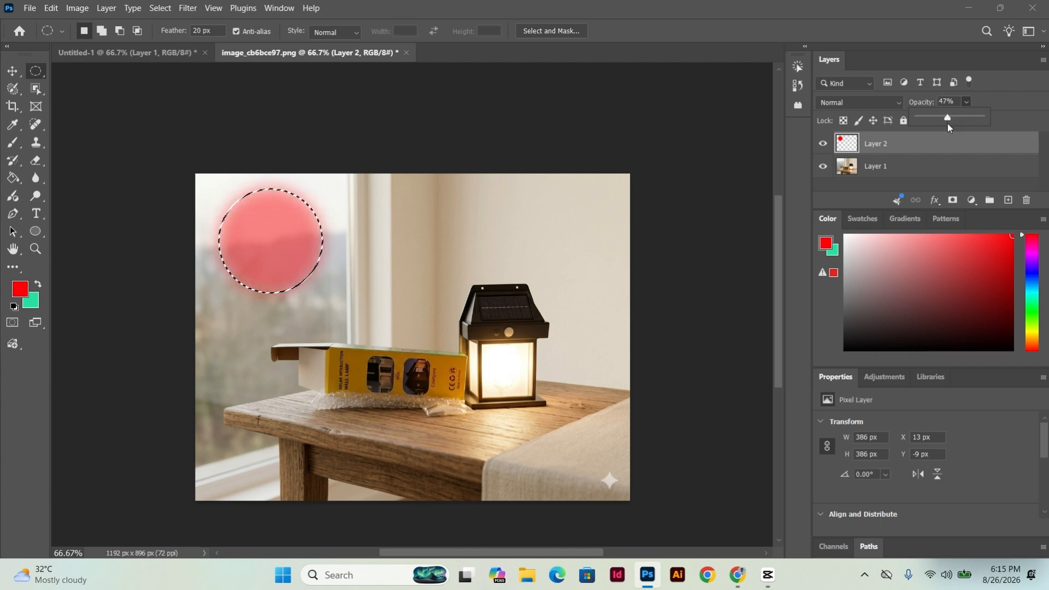
pyautogui.press('v')
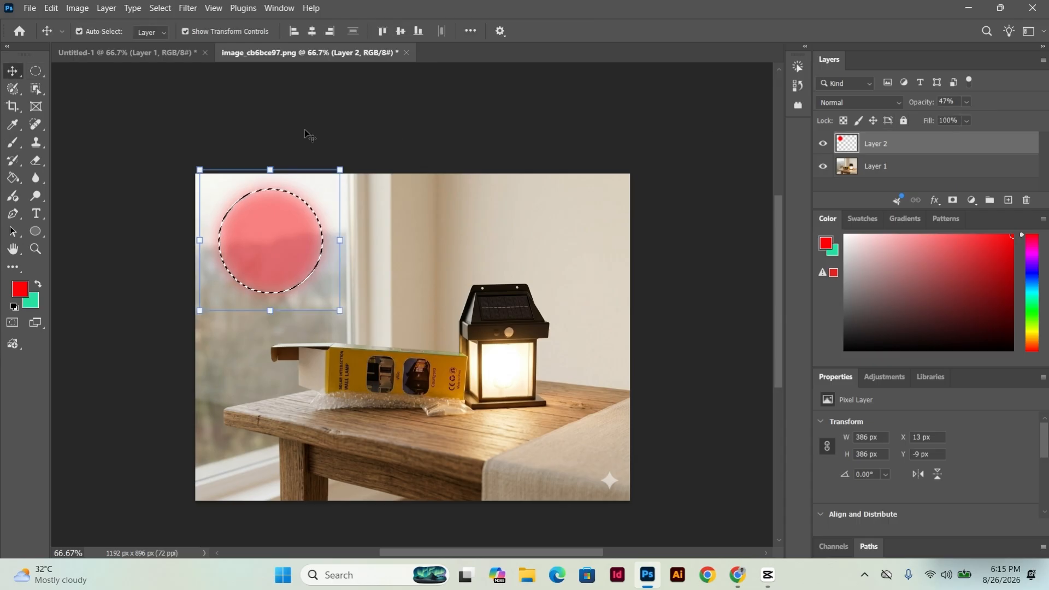
pyautogui.click(451, 132)
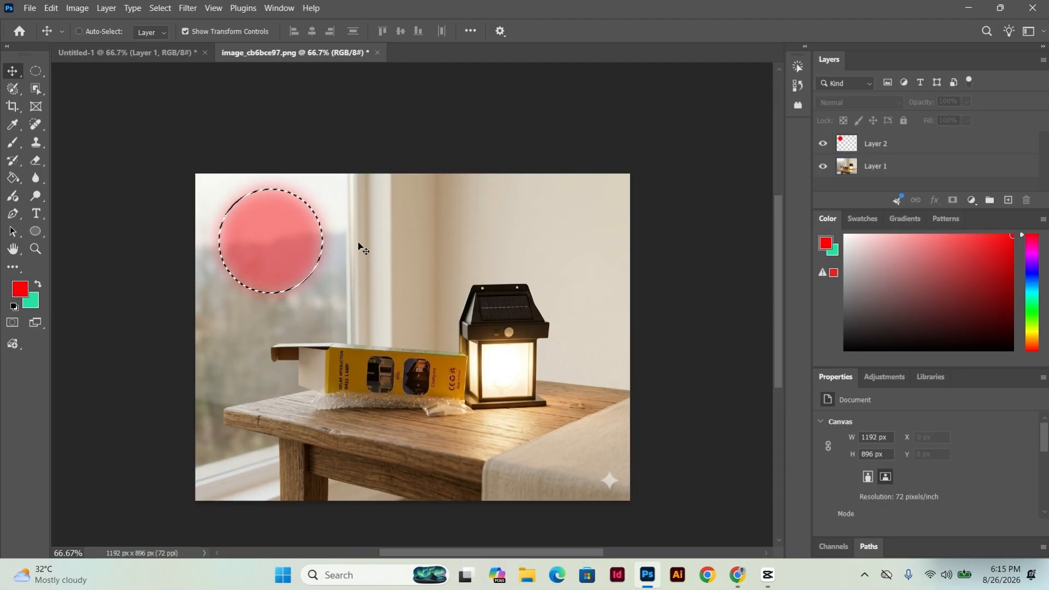
pyautogui.hotkey('ctrl', 'd')
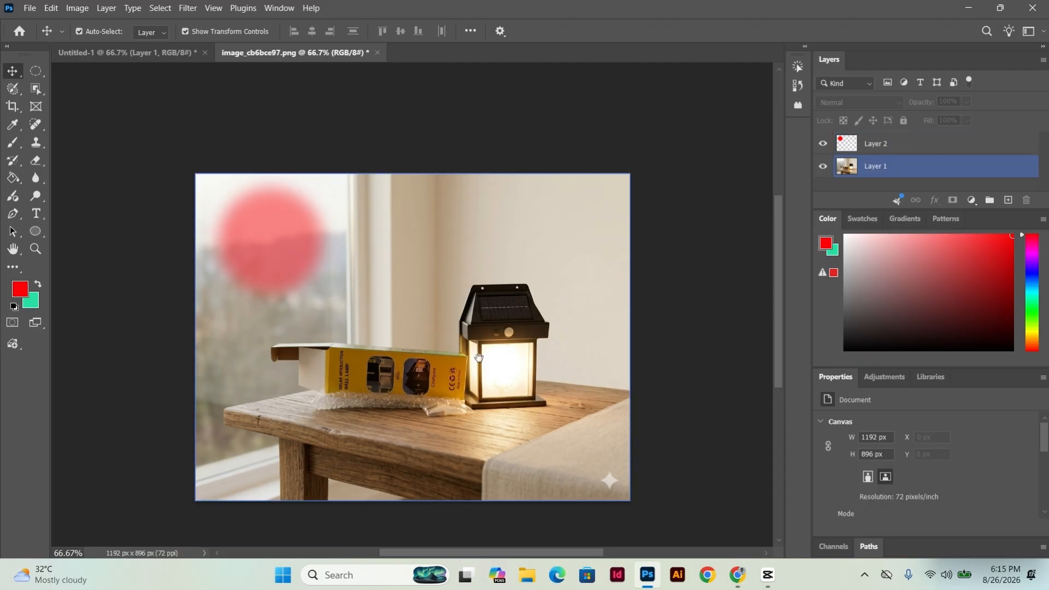
# Step: On the photo layer, draw a feathered circular selection about 306 px across on the wall above the lantern and delete its contents
pyautogui.moveTo(426, 280); pyautogui.dragTo(370, 258)
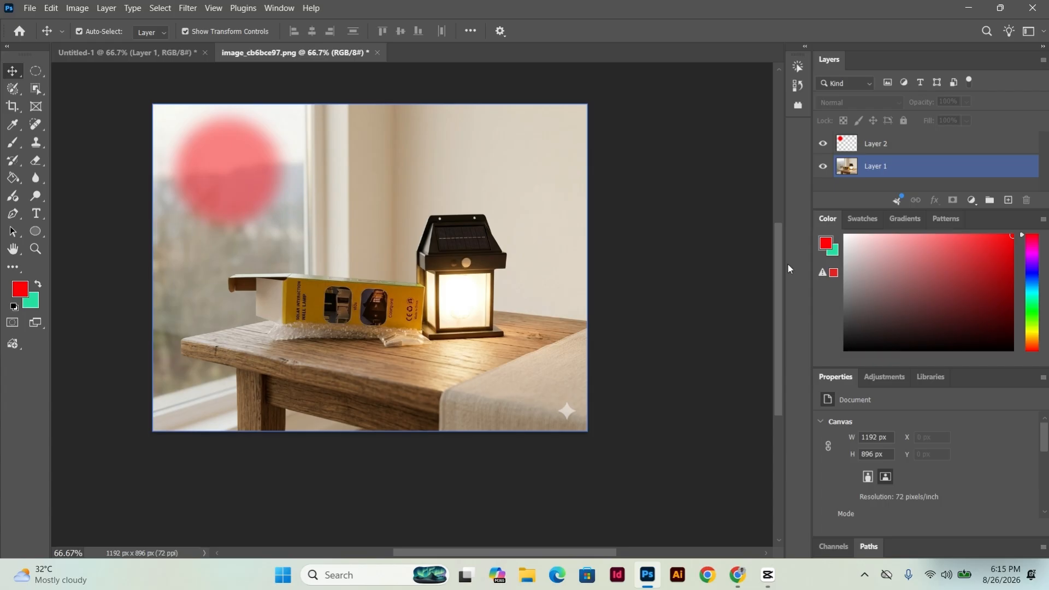
pyautogui.click(873, 202)
pyautogui.click(888, 168)
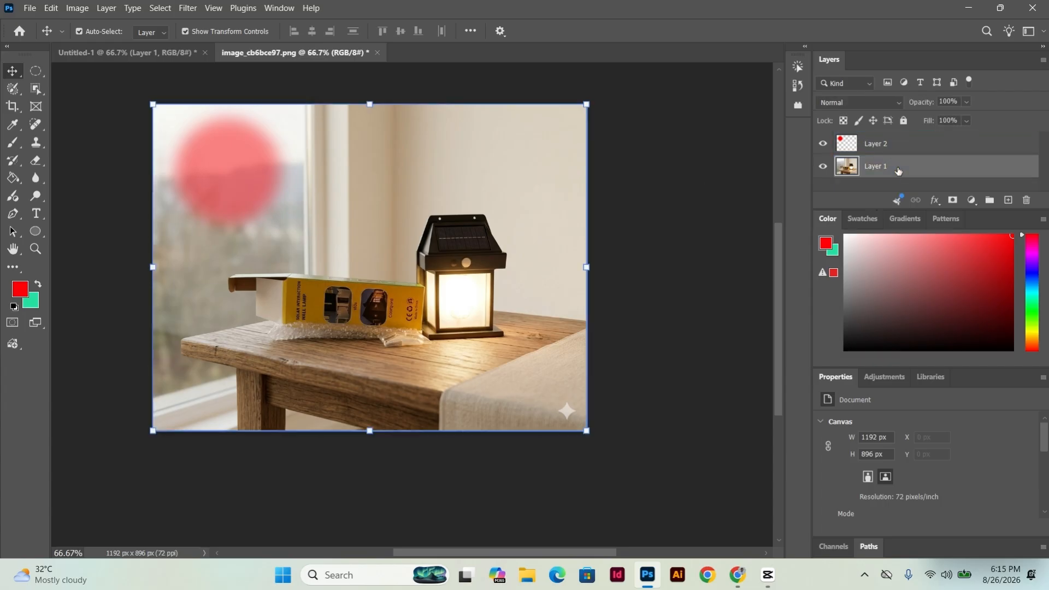
pyautogui.click(36, 71)
pyautogui.rightClick(36, 71)
pyautogui.click(90, 82)
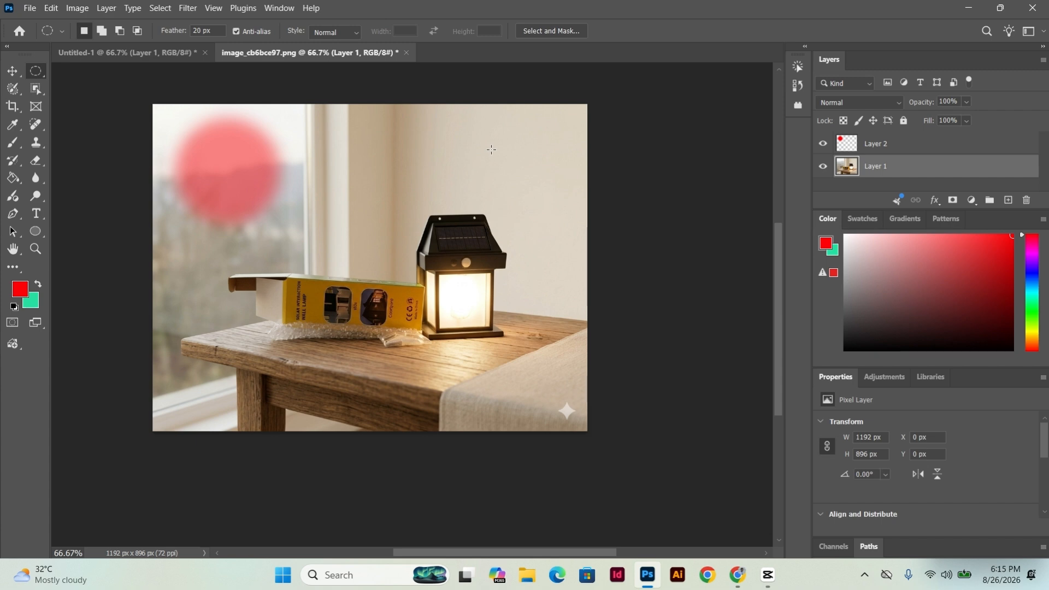
pyautogui.moveTo(491, 145); pyautogui.dragTo(547, 164)
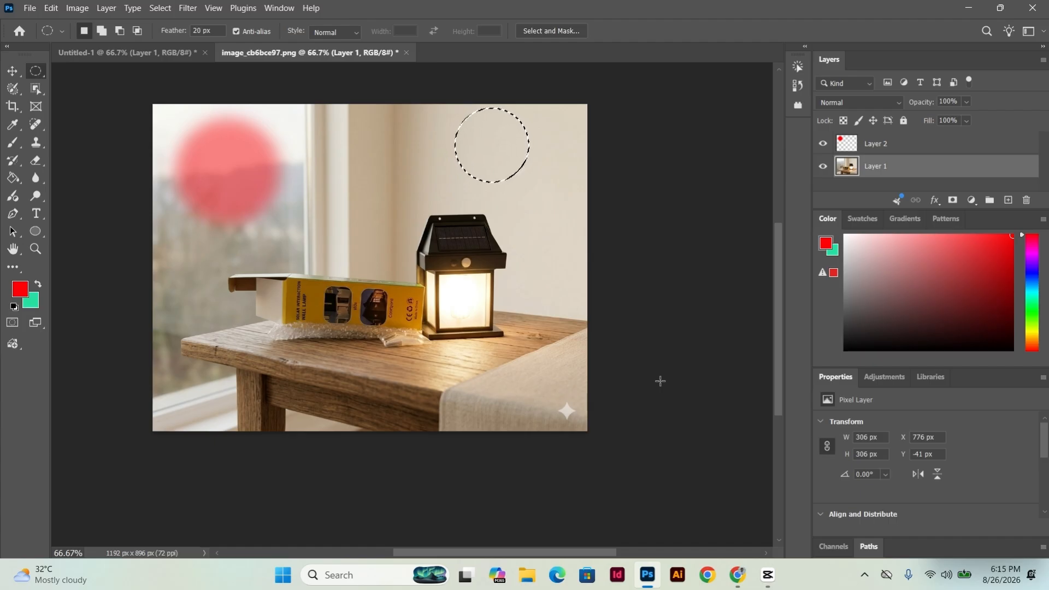
pyautogui.press('Delete')
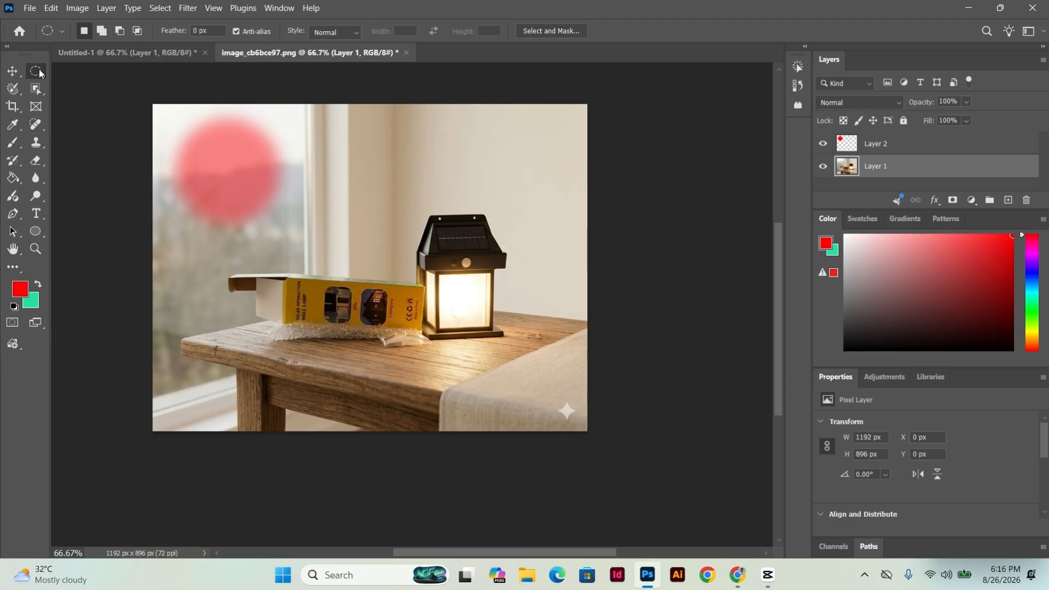
# Step: Draw an unfeathered circular selection about 166 px across on the wall above the lantern and delete its contents
pyautogui.rightClick(37, 73)
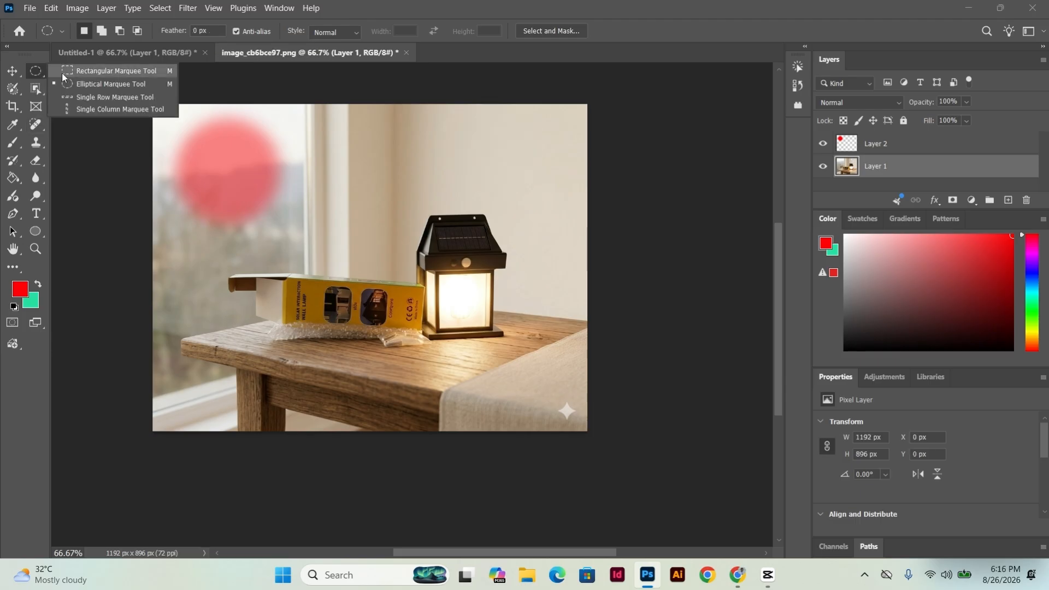
pyautogui.click(79, 85)
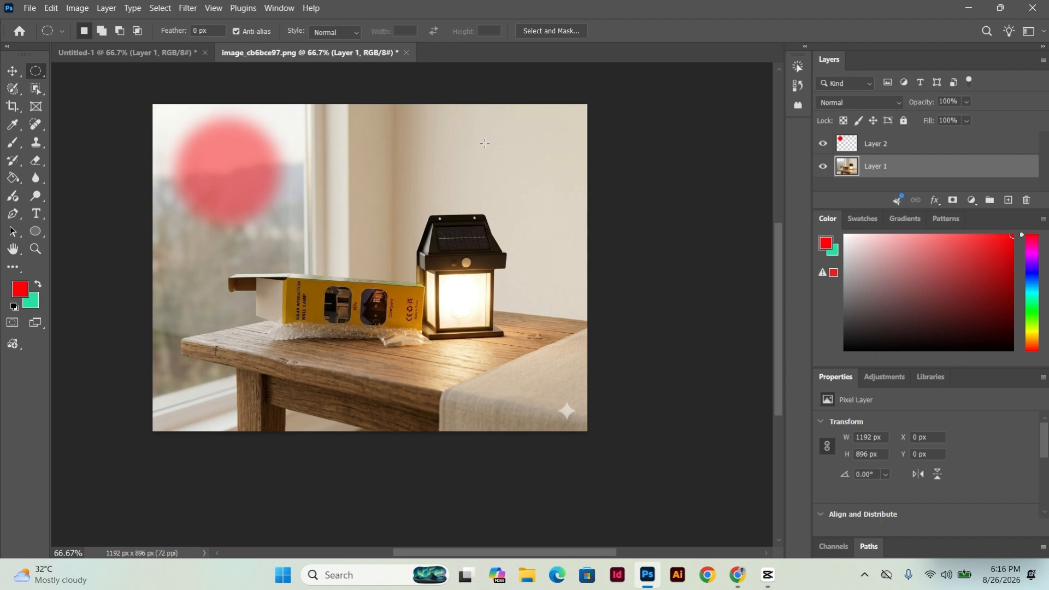
pyautogui.moveTo(489, 139); pyautogui.dragTo(520, 169)
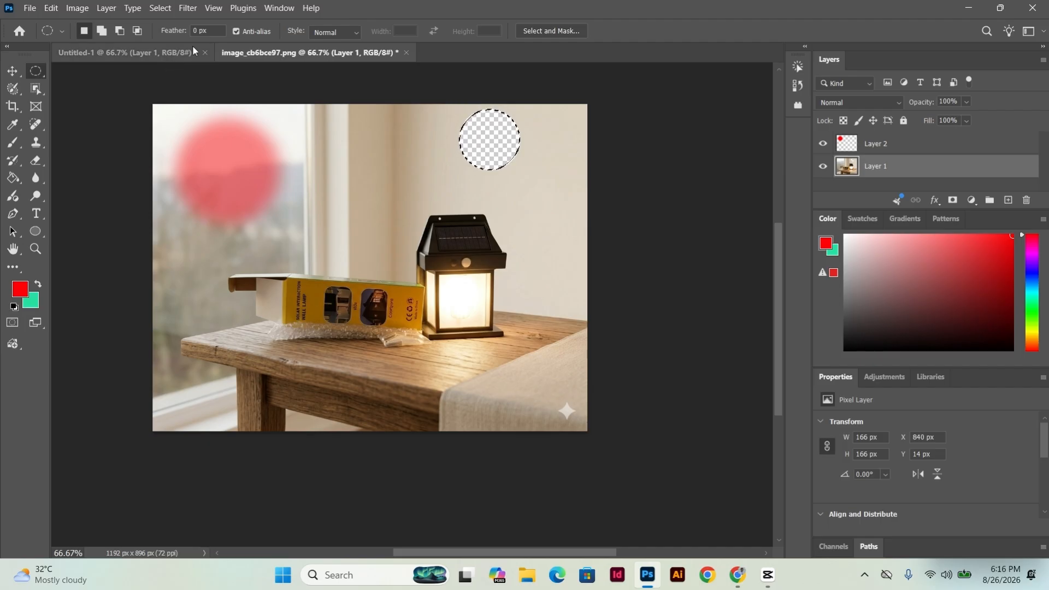
# Step: Open the Elliptical Marquee's feather value for editing
pyautogui.click(186, 31)
pyautogui.click(213, 28)
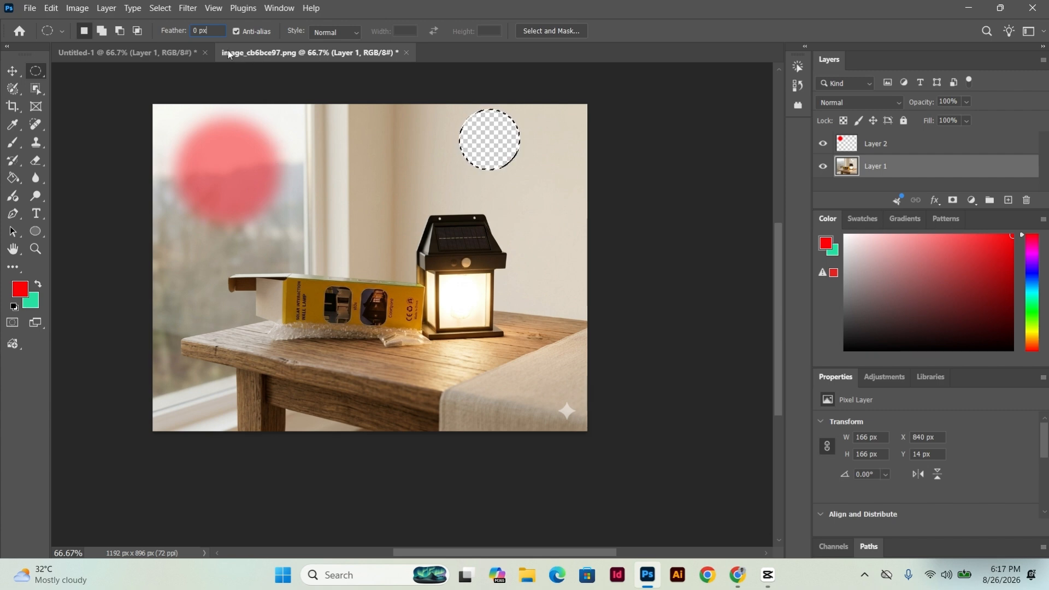
pyautogui.moveTo(212, 30); pyautogui.dragTo(193, 30)
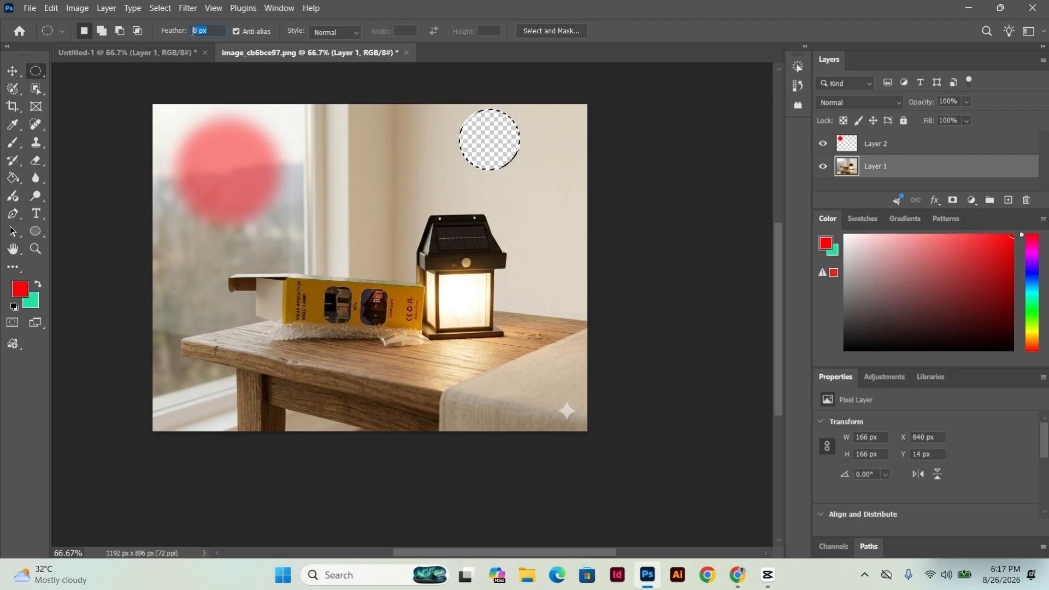